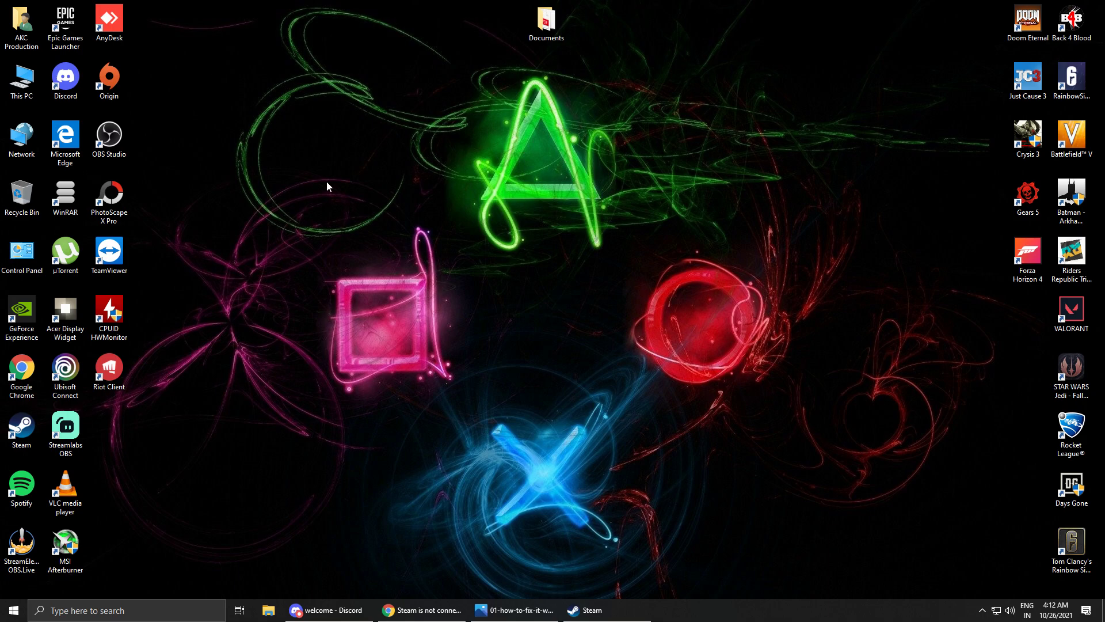
- Compare the Steam connection-error screenshot in Photos with the Steam store, then bring up the Reddit post
left_click(515, 610)
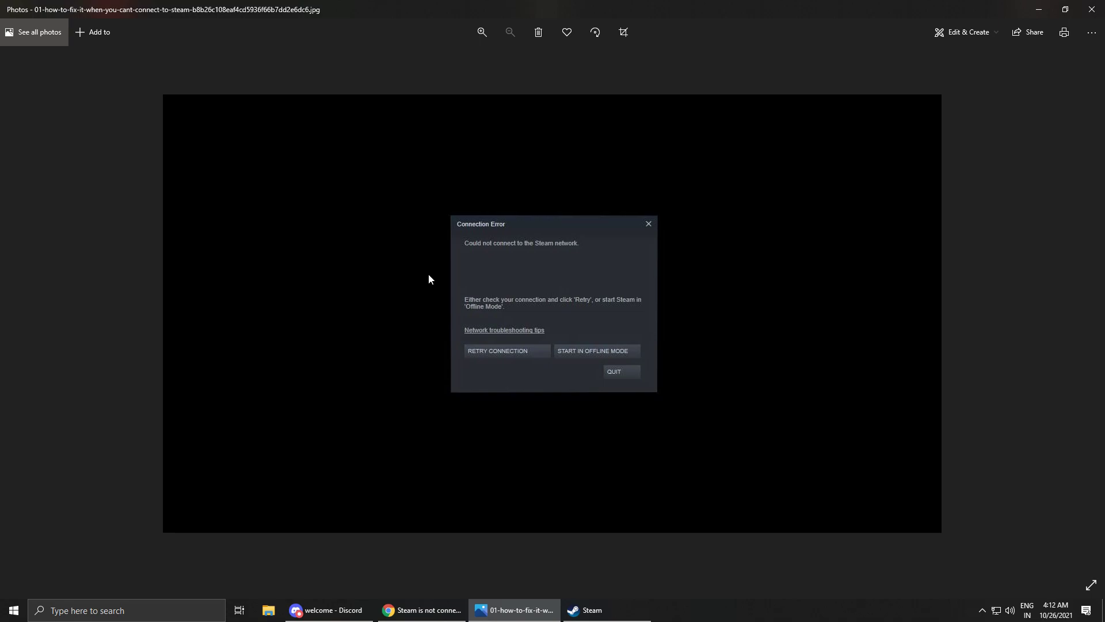
left_click(583, 609)
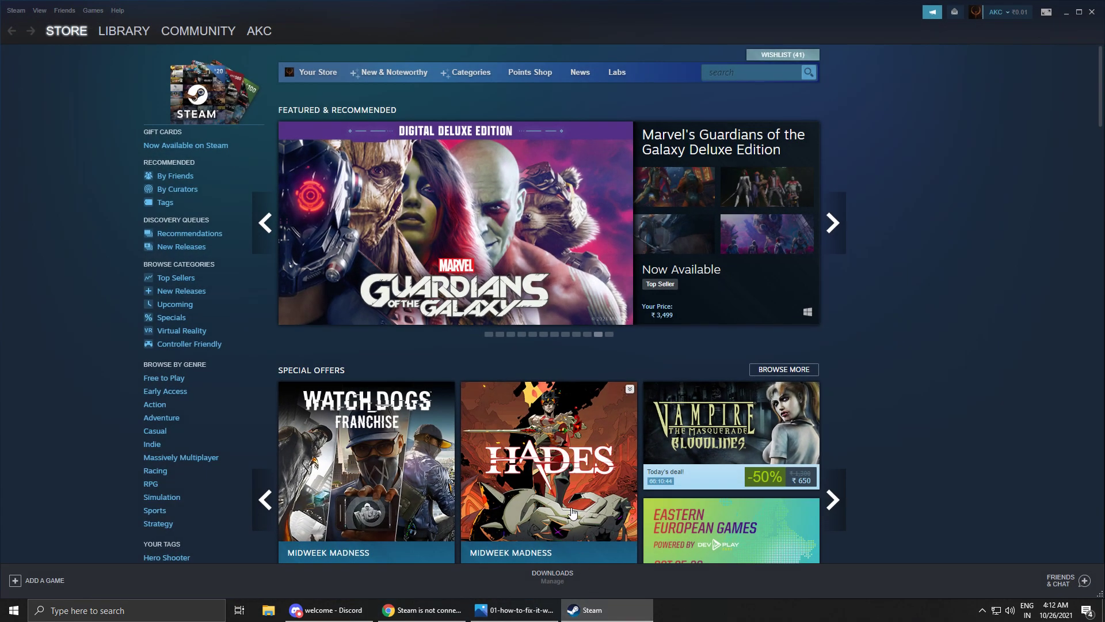
left_click(616, 604)
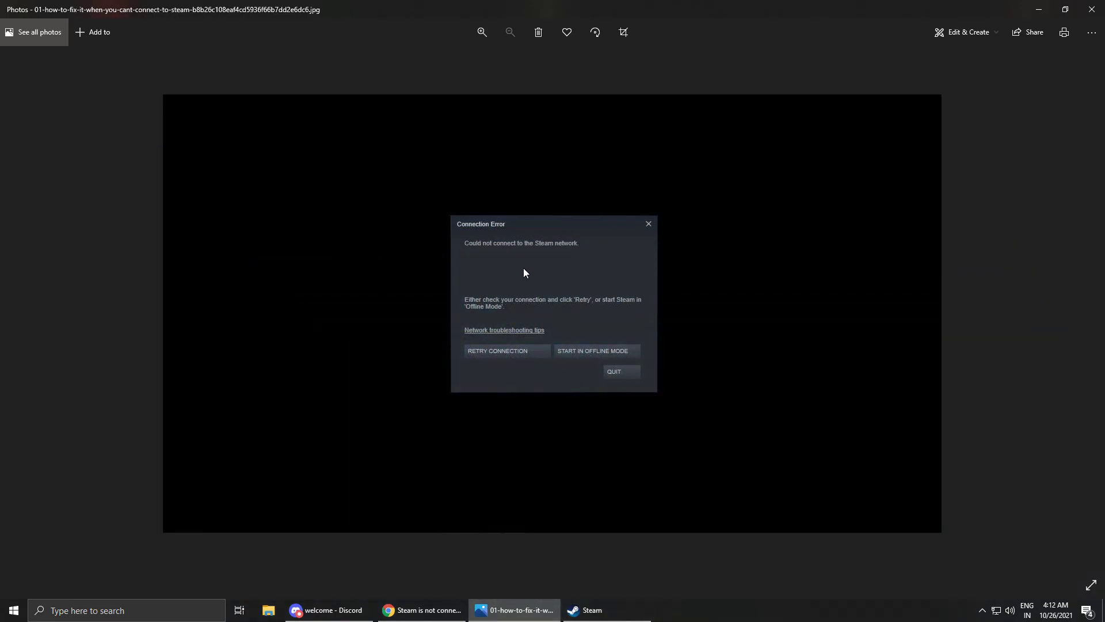
left_click(575, 609)
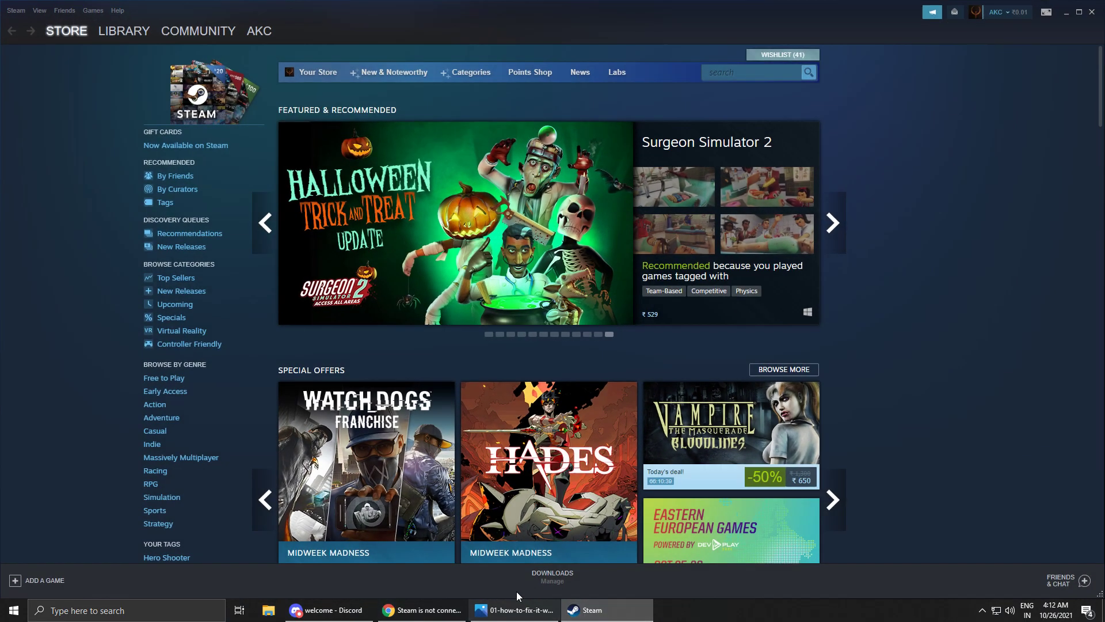
left_click(426, 610)
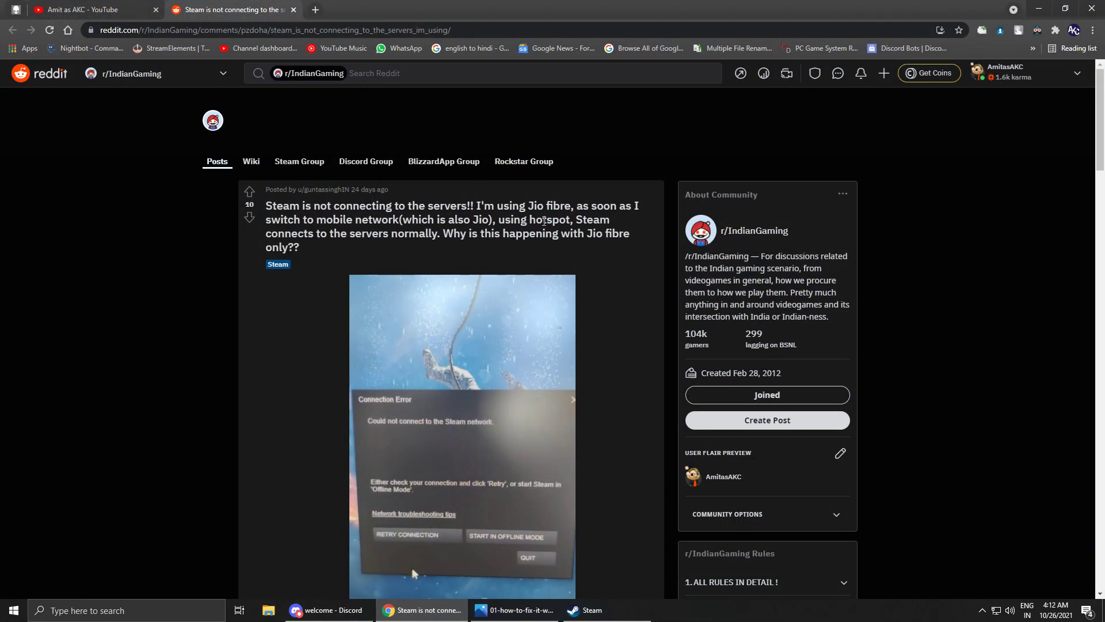
- Highlight 'Jio fibre' in the Reddit post title, then bring up and minimize Steam
left_click_drag(528, 206, 572, 206)
left_click(495, 211)
left_click(423, 610)
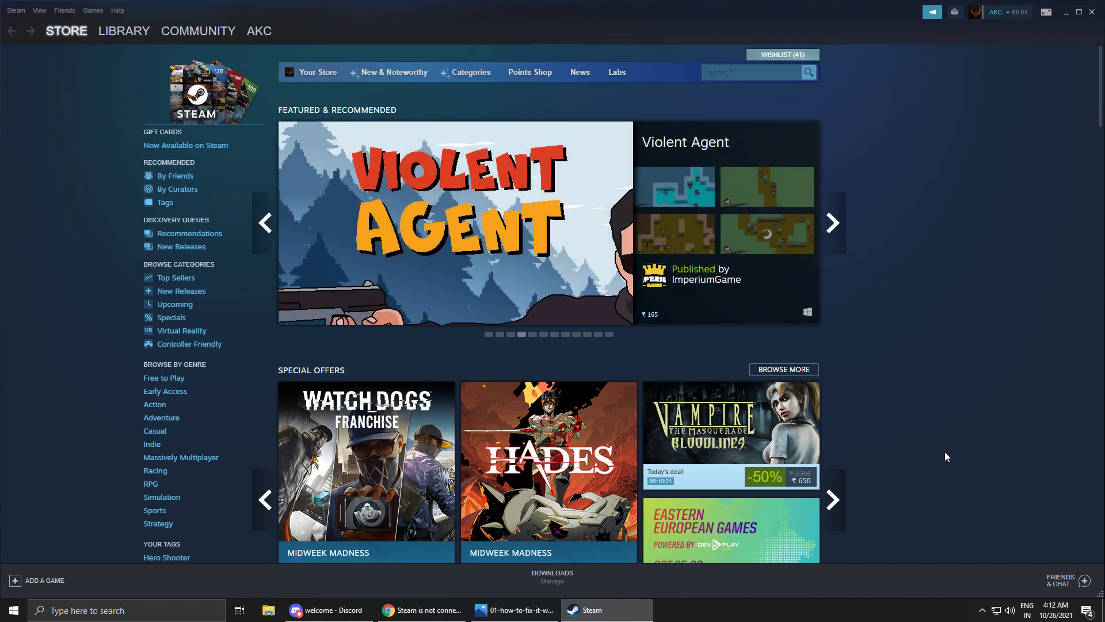
left_click(1067, 12)
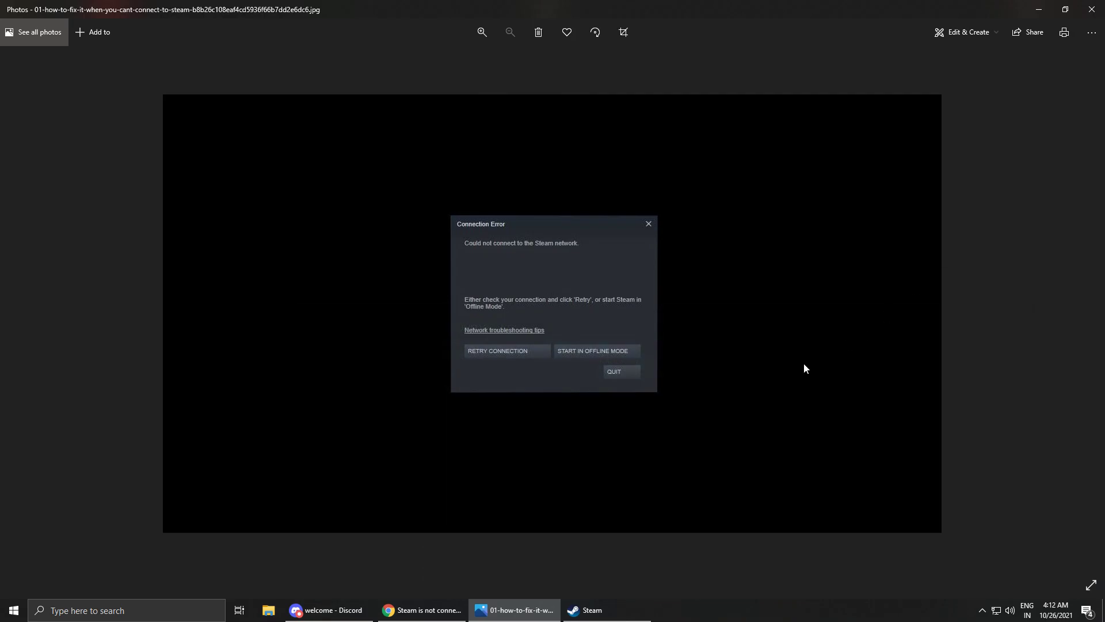
- Minimize the Photos viewer and the Chrome Reddit window to reveal the desktop
left_click(514, 609)
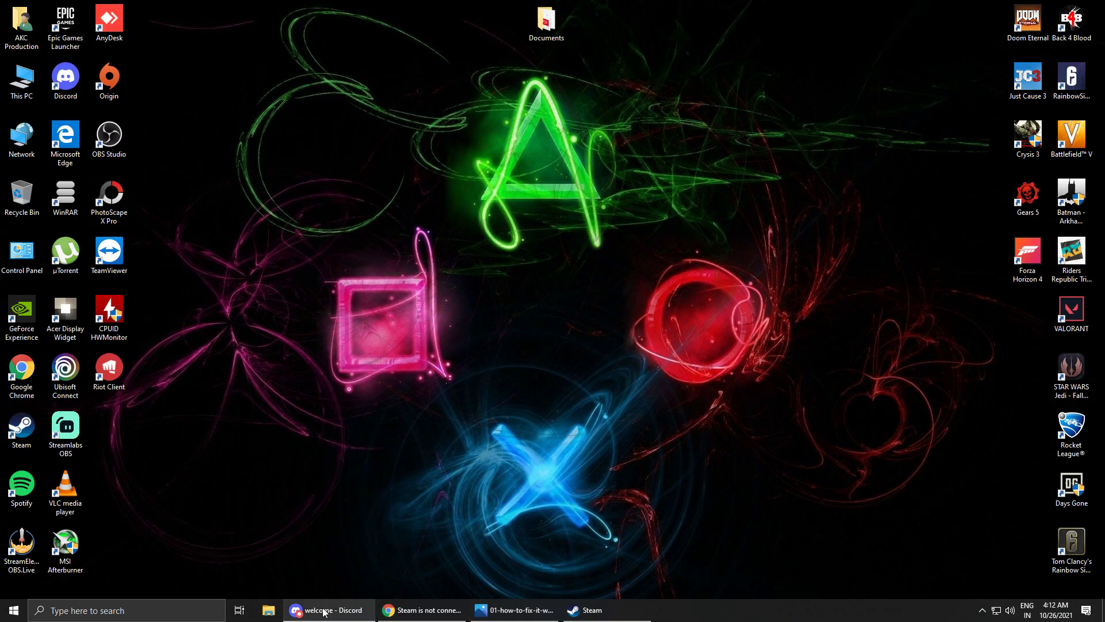
mouse_move(325, 611)
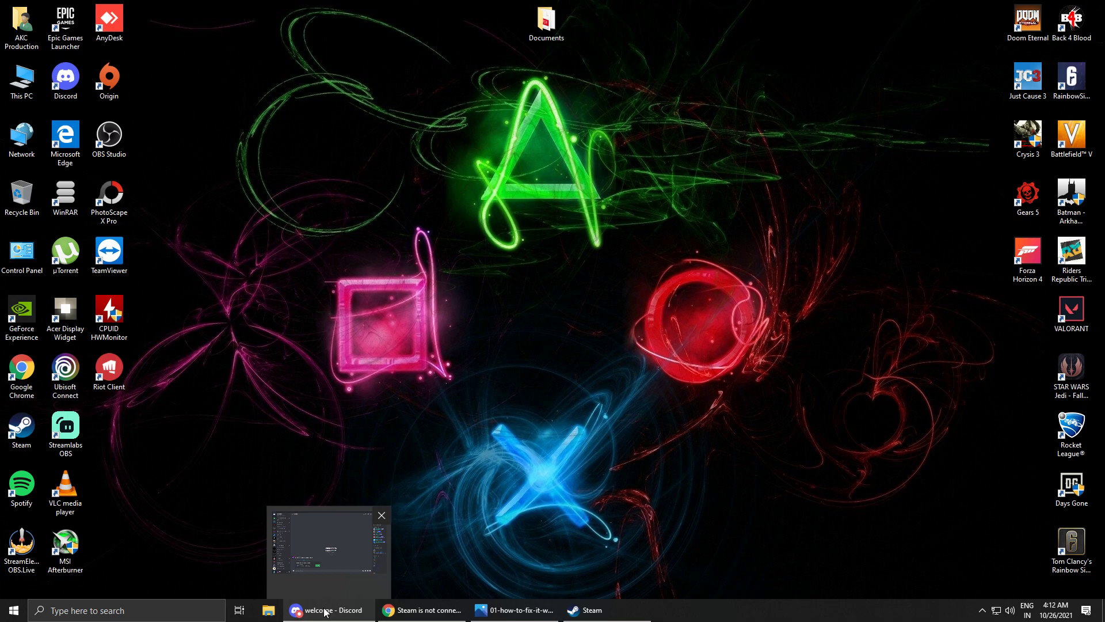
left_click(452, 617)
left_click(451, 618)
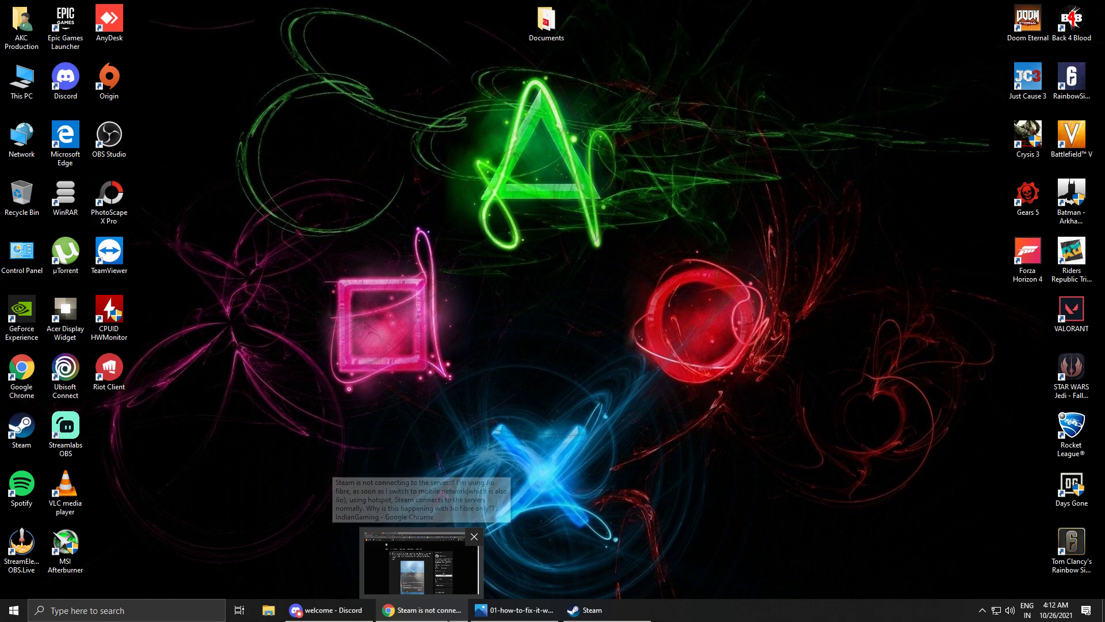
left_click(449, 618)
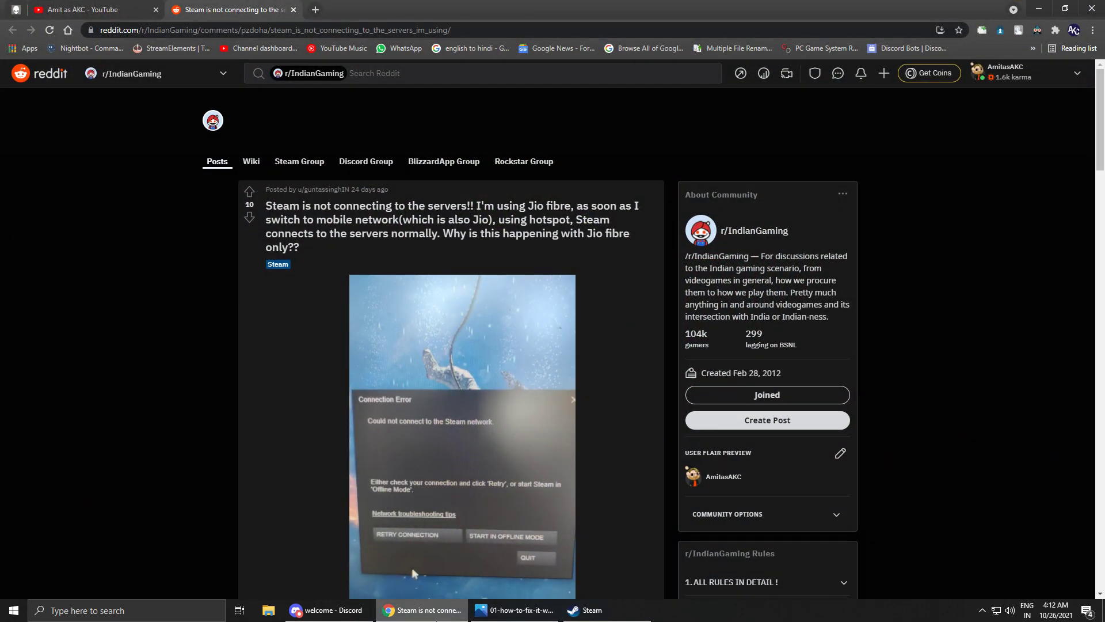
left_click(446, 616)
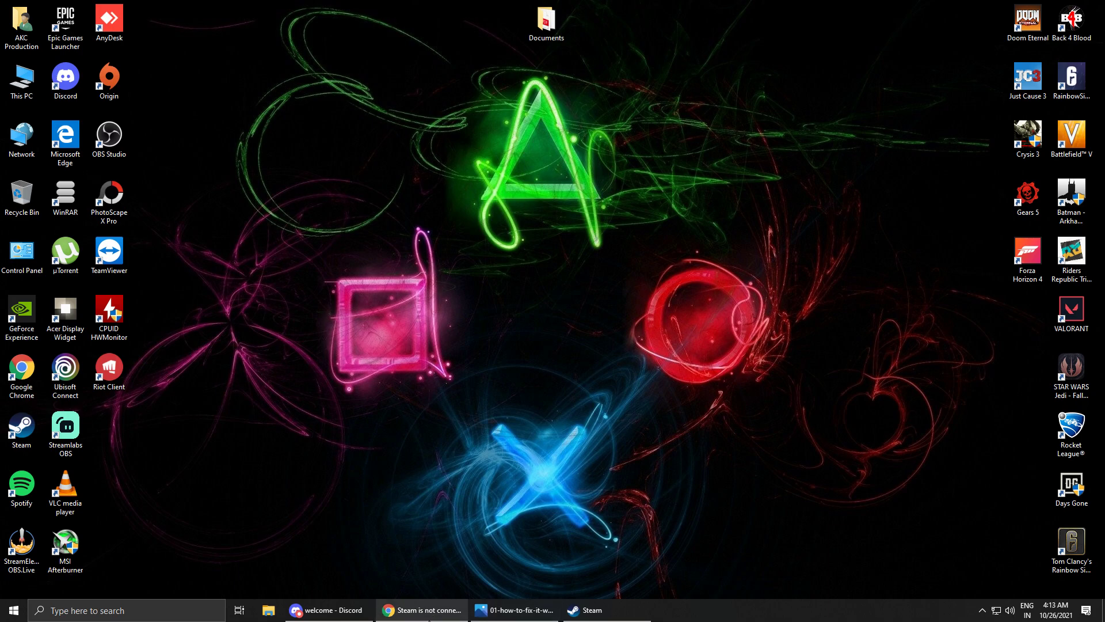
- Bring the Steam store window back up on screen
left_click(604, 611)
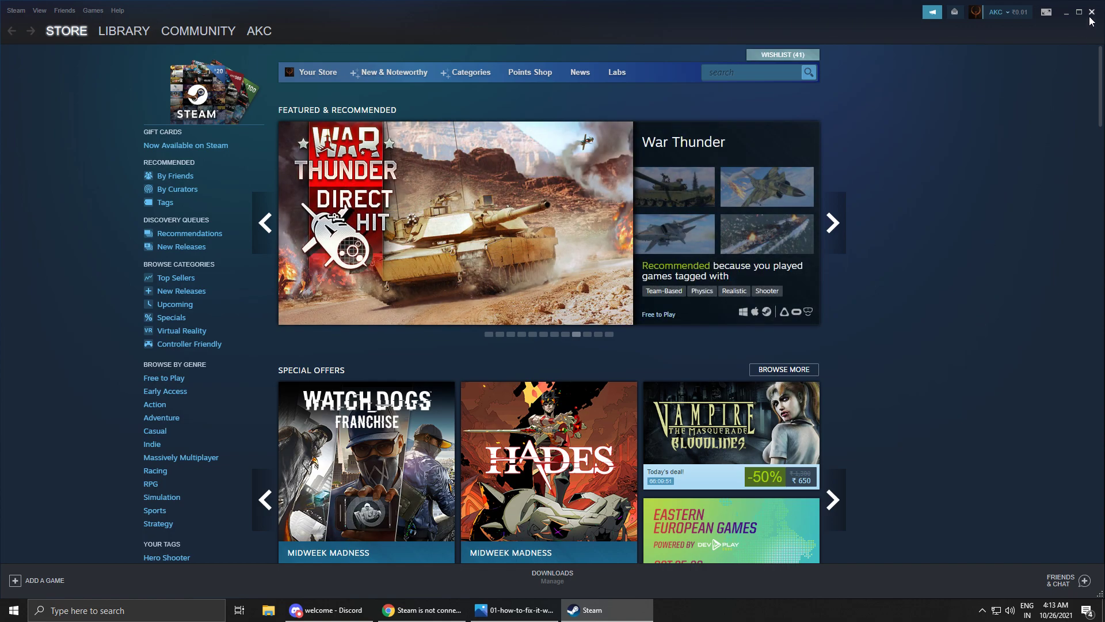
left_click(609, 610)
left_click(610, 611)
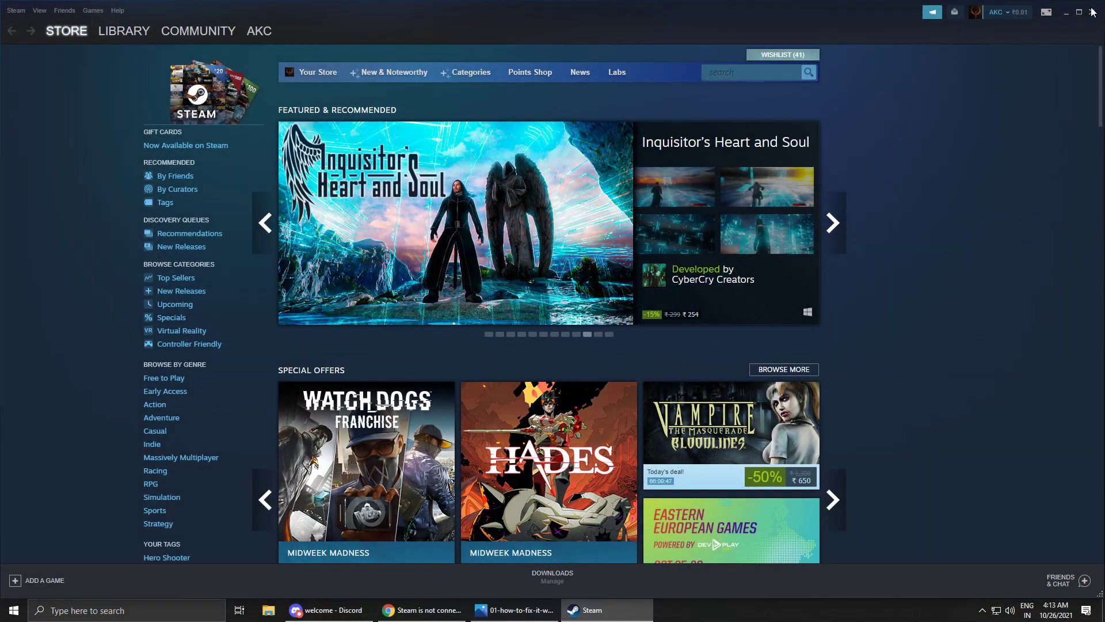
- Exit Steam from its tray icon and confirm it no longer runs in the background
left_click(983, 611)
right_click(959, 590)
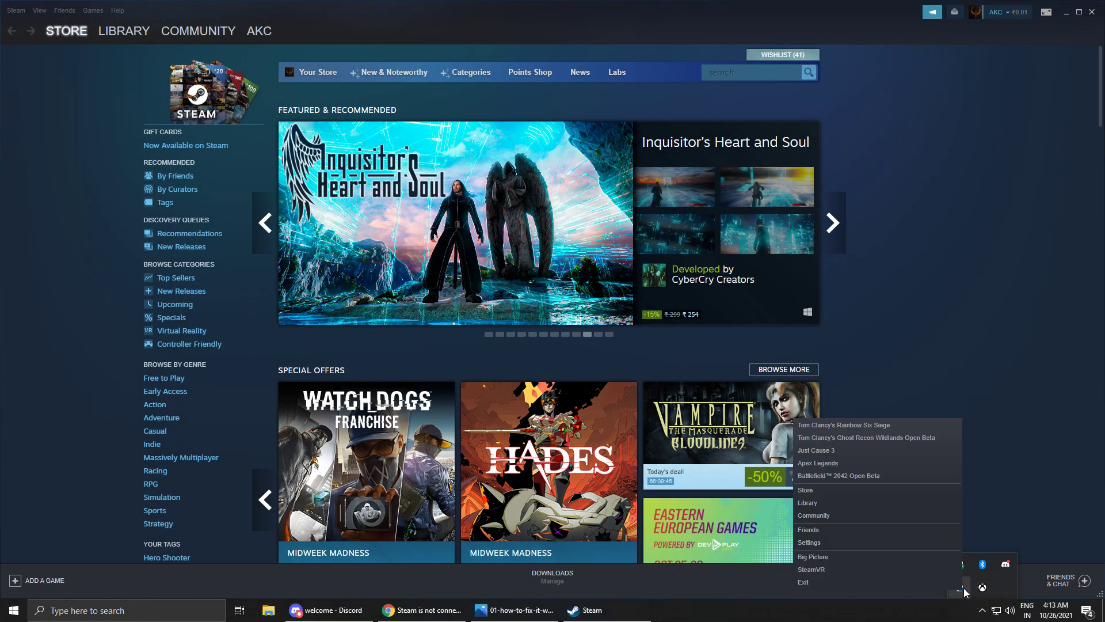
left_click(872, 551)
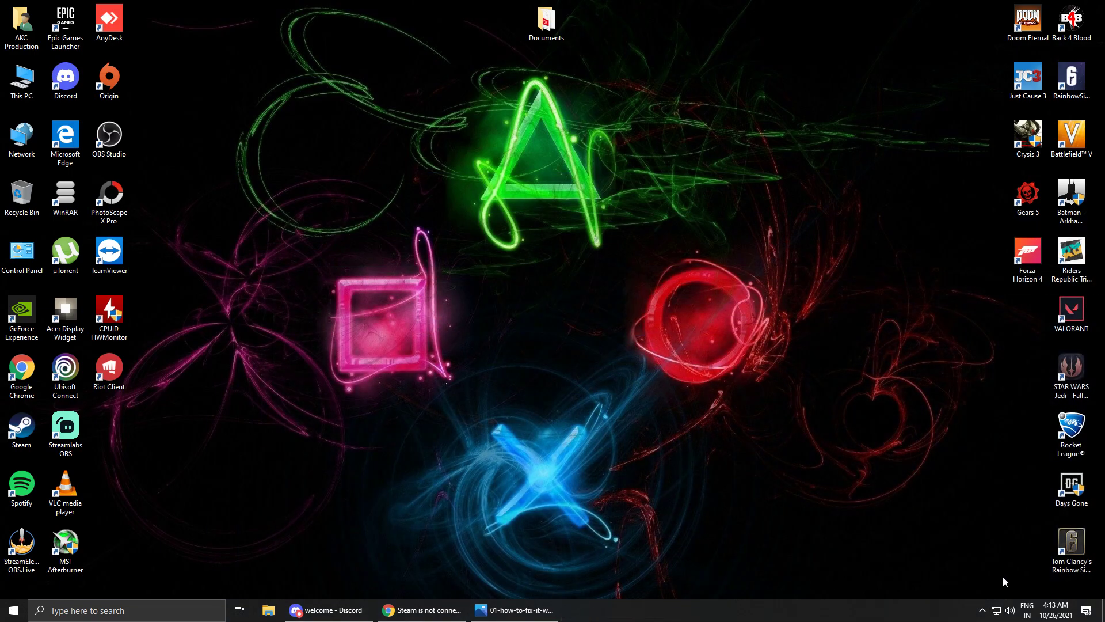
left_click(981, 611)
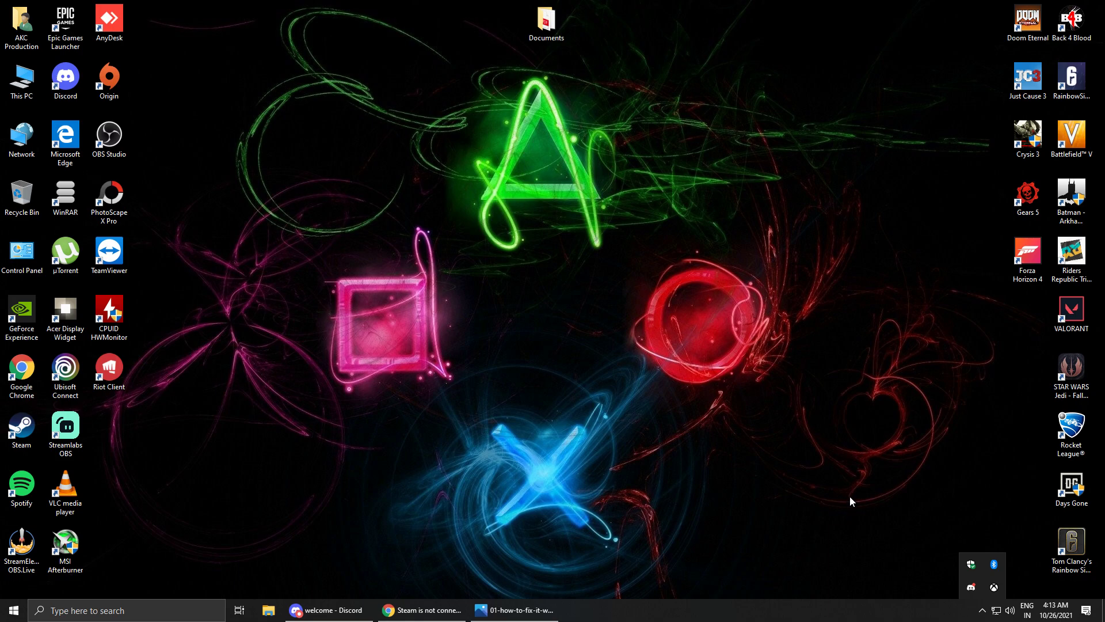
- Dismiss the tray overflow and launch the Run prompt by searching 'run' in Start
left_click(772, 502)
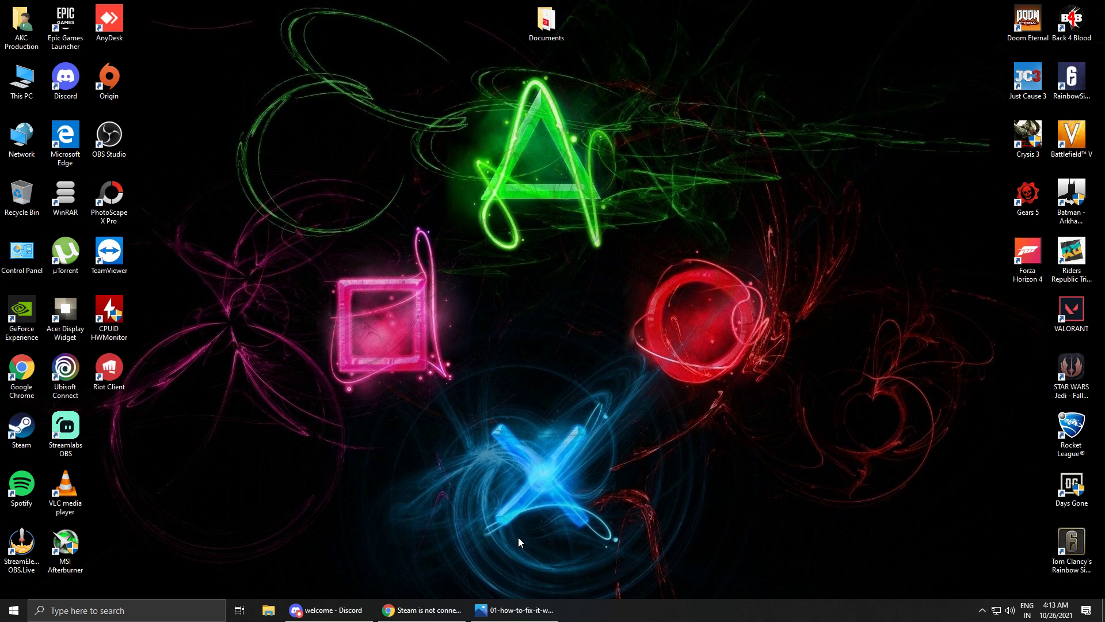
key("super+r")
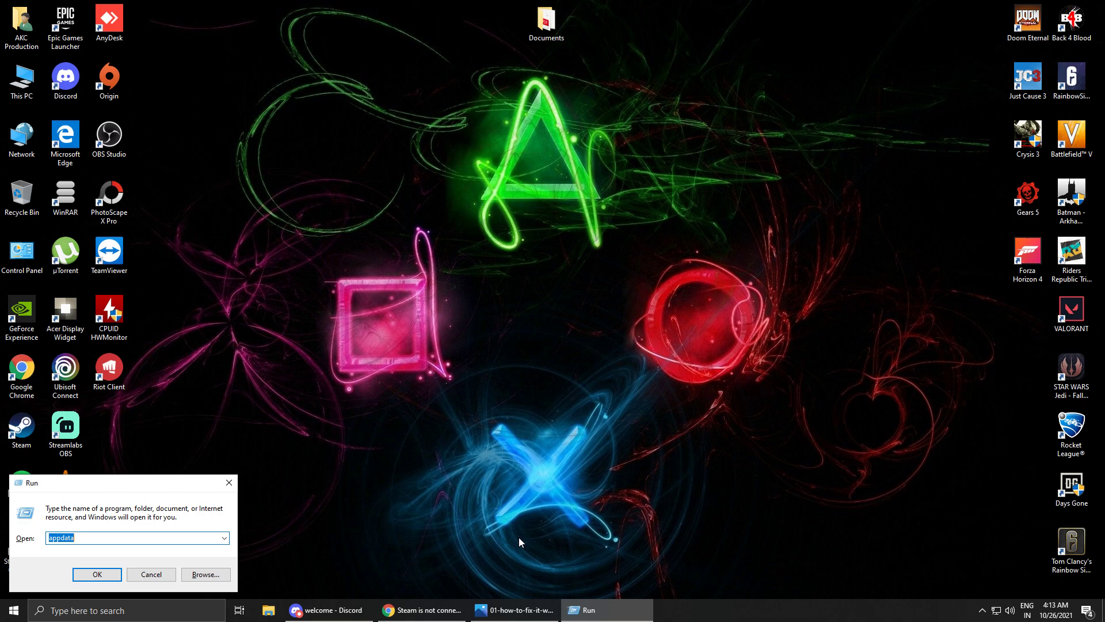
left_click(232, 486)
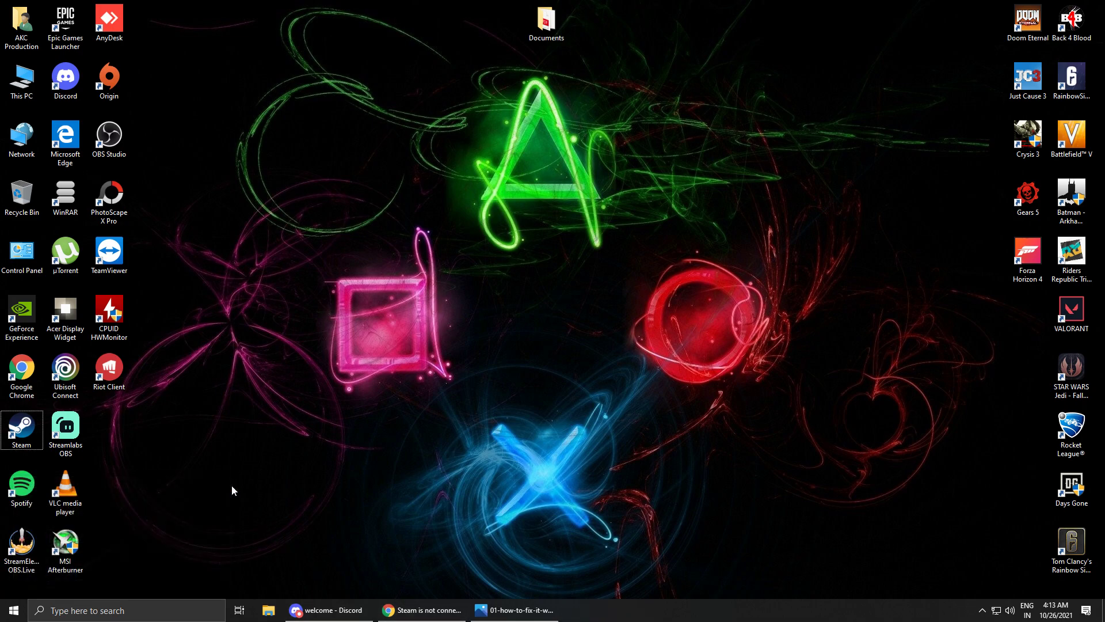
key("super")
type("s")
key("BackSpace")
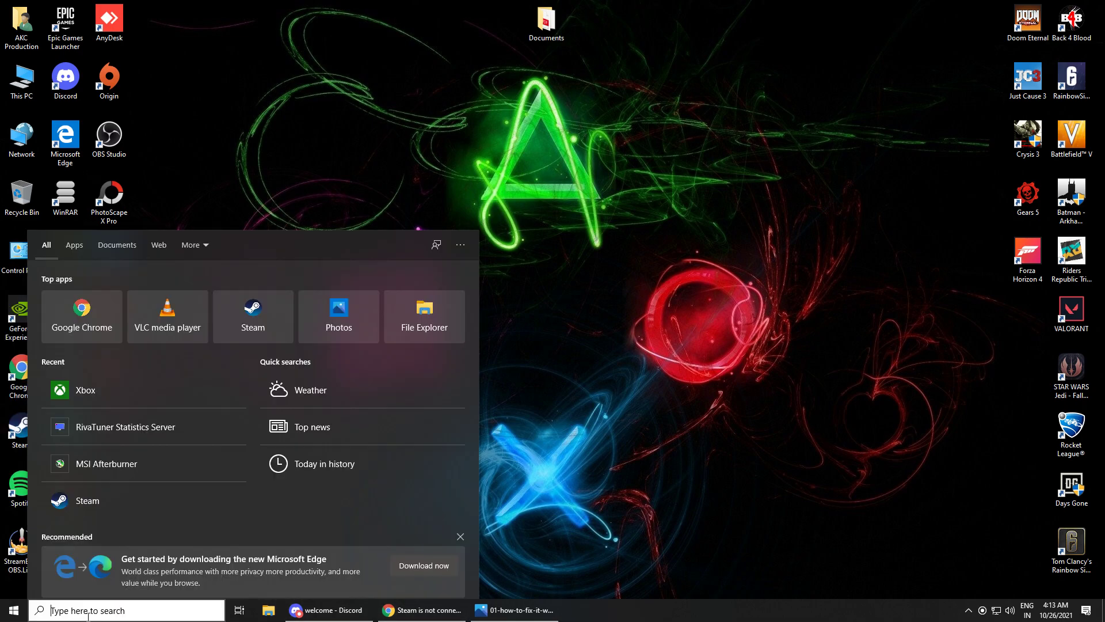
type("run")
key("Return")
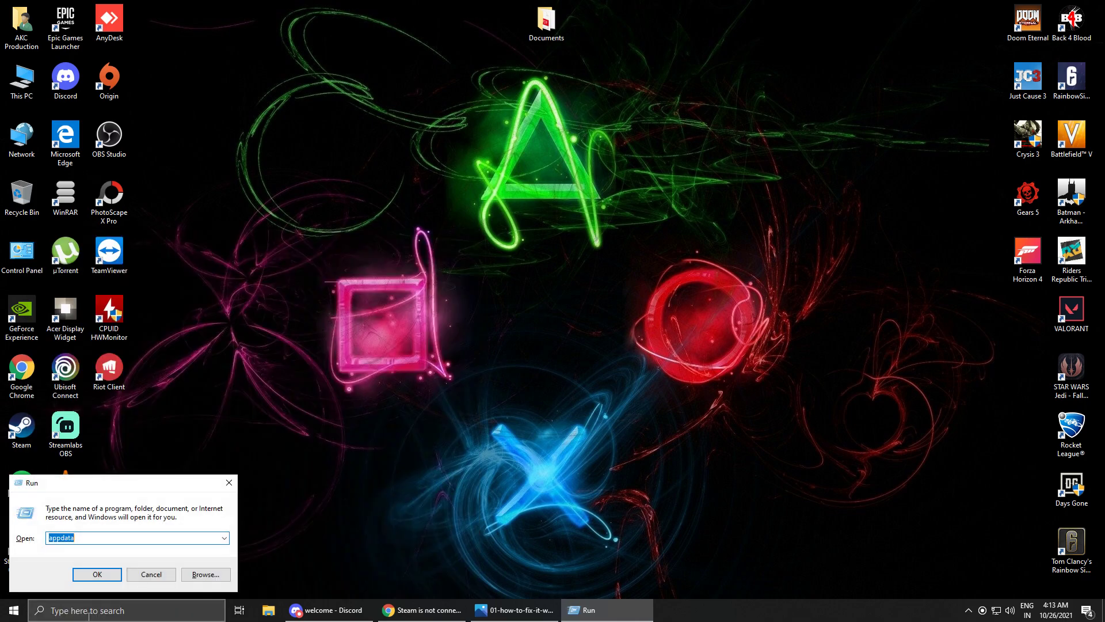
- Run 'appdata' to open the AppData folder
double_click(107, 539)
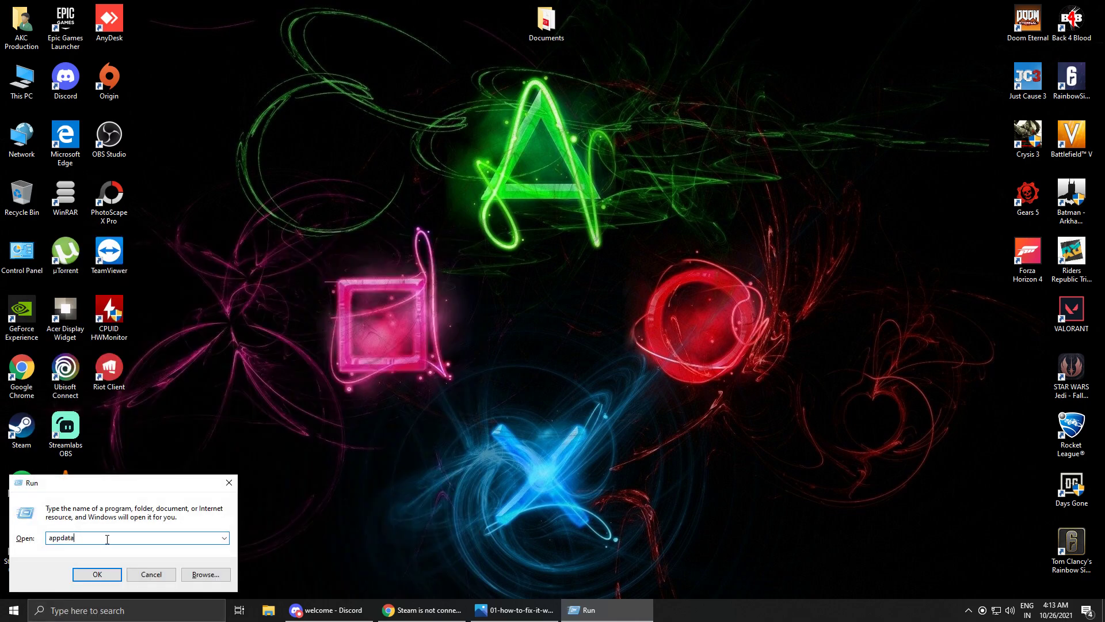
type("appdata")
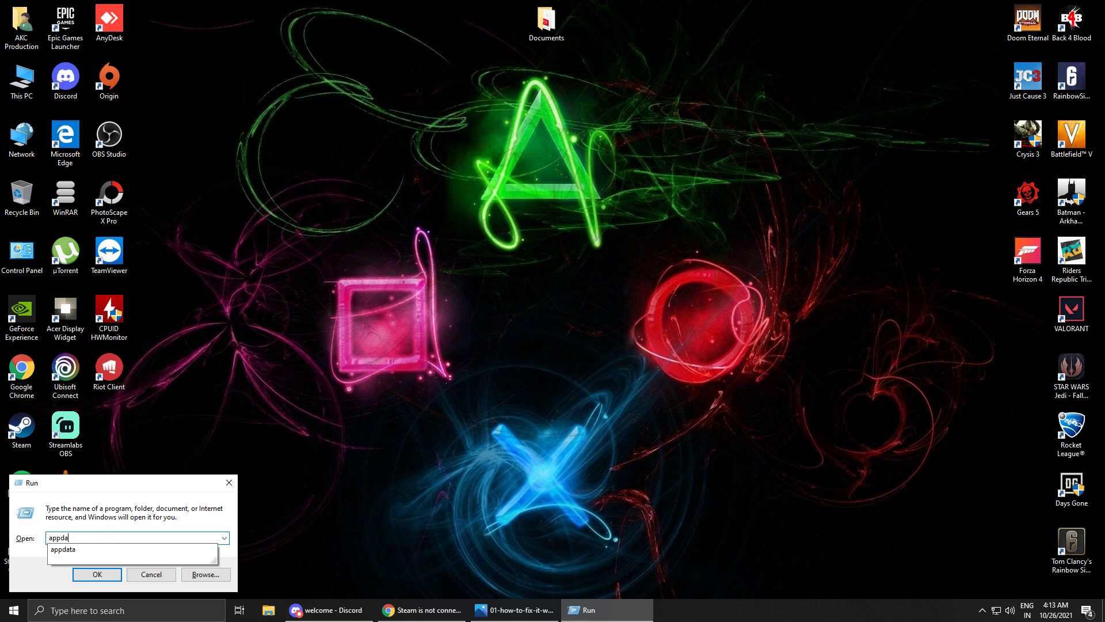
key("Return")
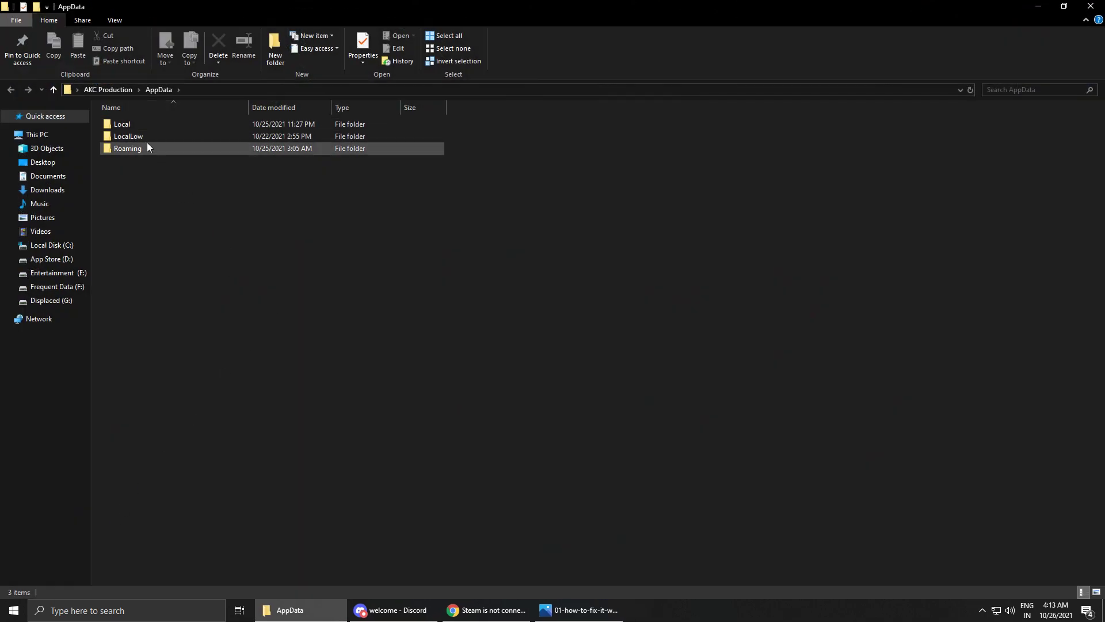
- Open AppData\Local and go into its Steam folder
double_click(144, 127)
scroll(472, 413, "down", 7)
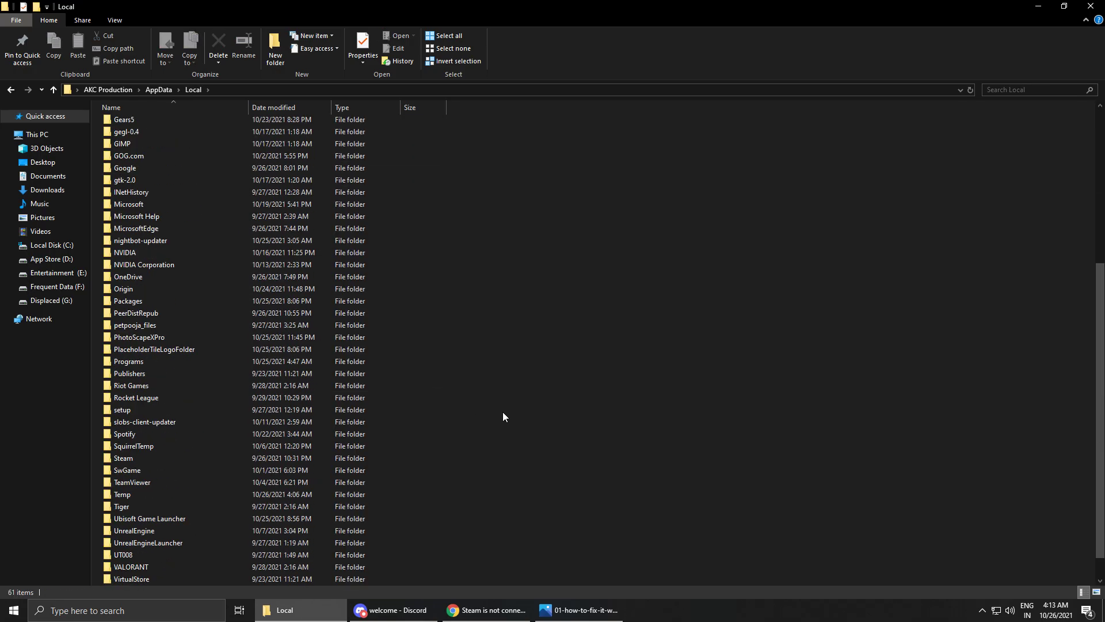
scroll(582, 458, "down", 1)
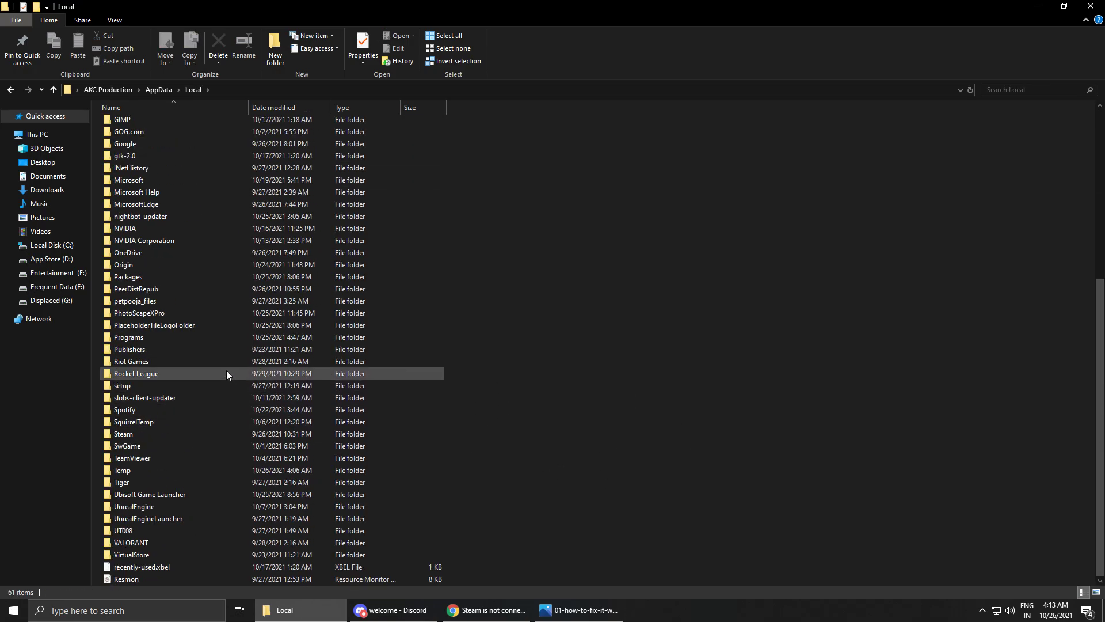
left_click(151, 433)
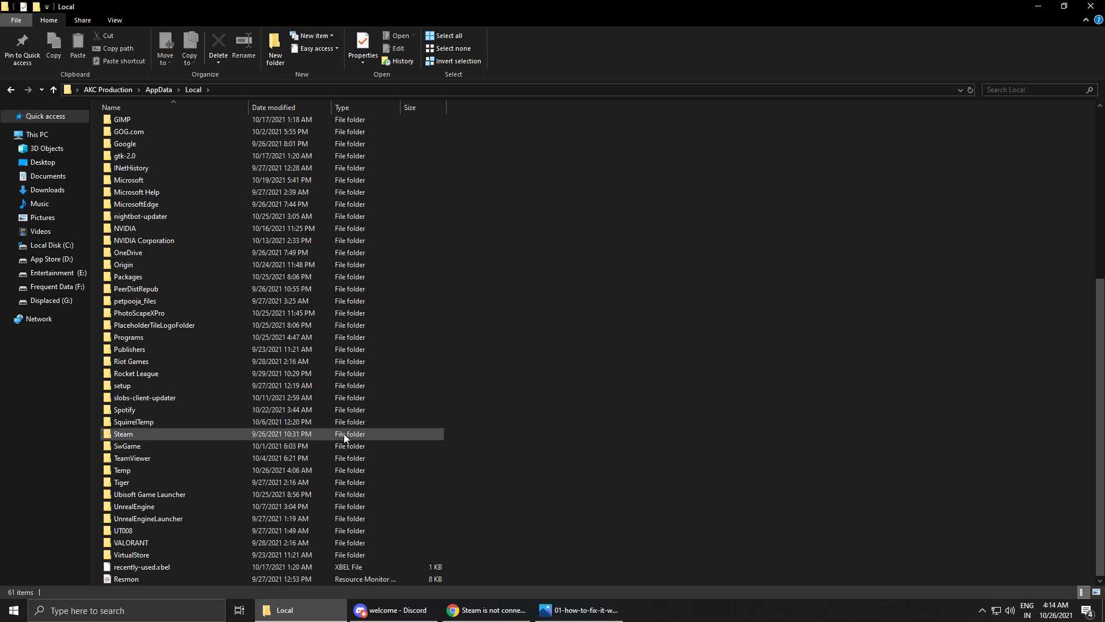
double_click(335, 436)
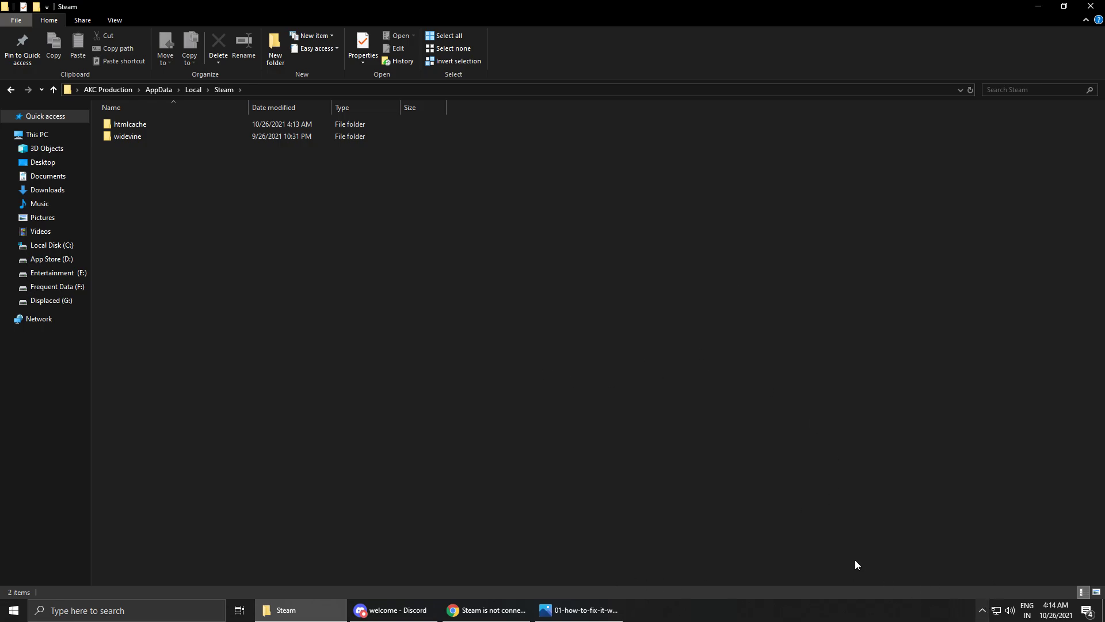
- Open the htmlcache folder and select all 22 items inside it
double_click(163, 127)
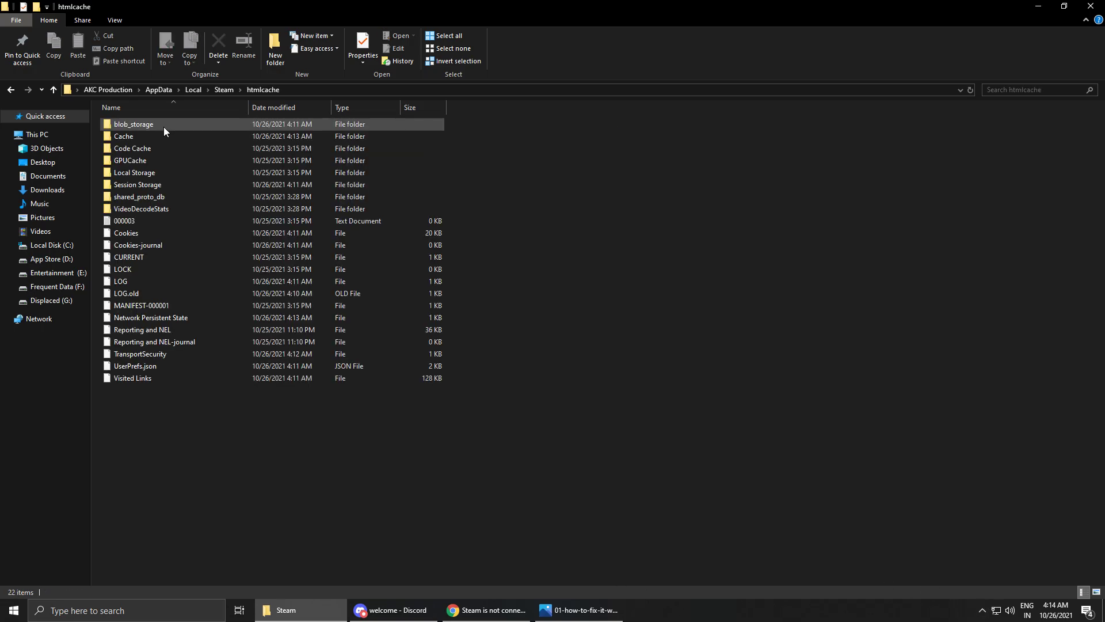
key("ctrl+a")
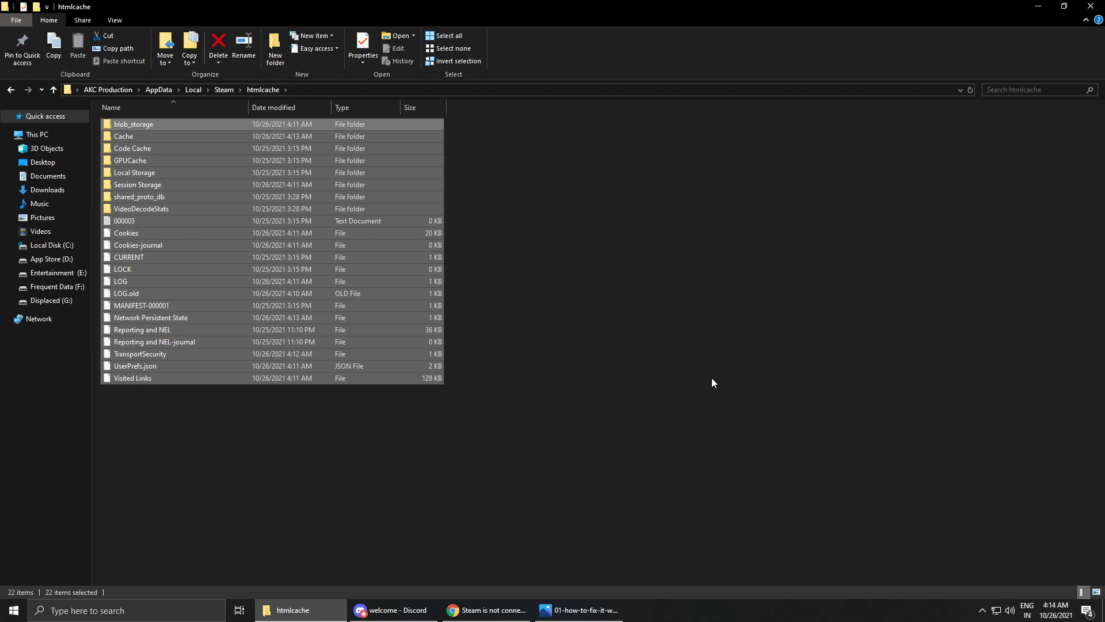
left_click(982, 611)
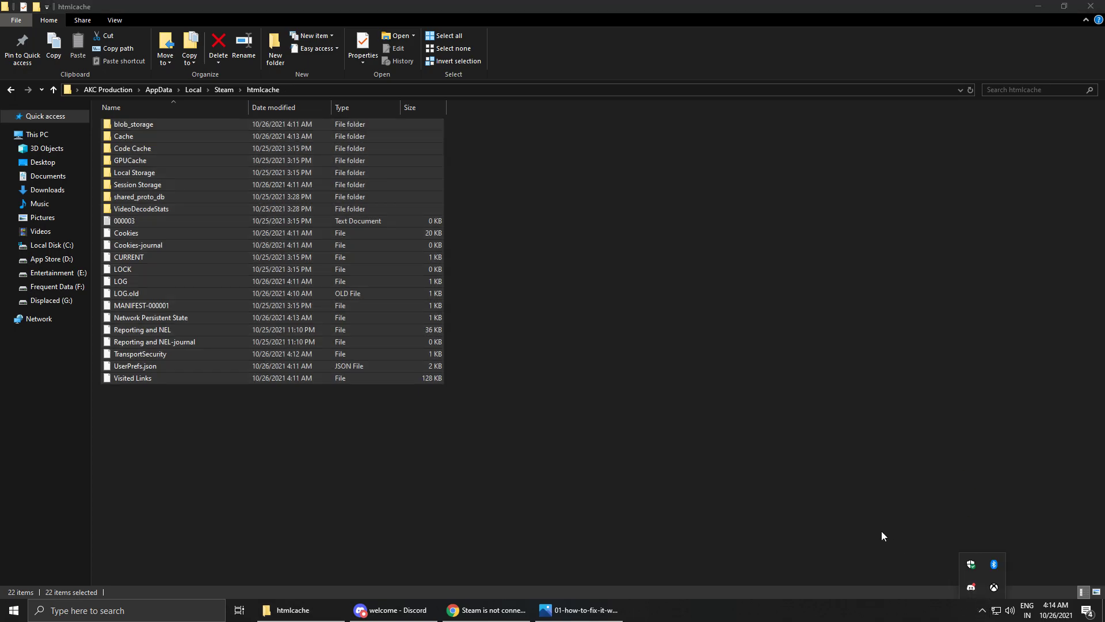
left_click(528, 342)
left_click_drag(520, 394, 202, 120)
left_click(583, 313)
left_click_drag(526, 369, 270, 121)
left_click(537, 406)
left_click_drag(541, 411, 228, 118)
- Permanently delete everything in htmlcache with Shift+Delete, then close Explorer and show the desktop
left_click(293, 610)
left_click(581, 610)
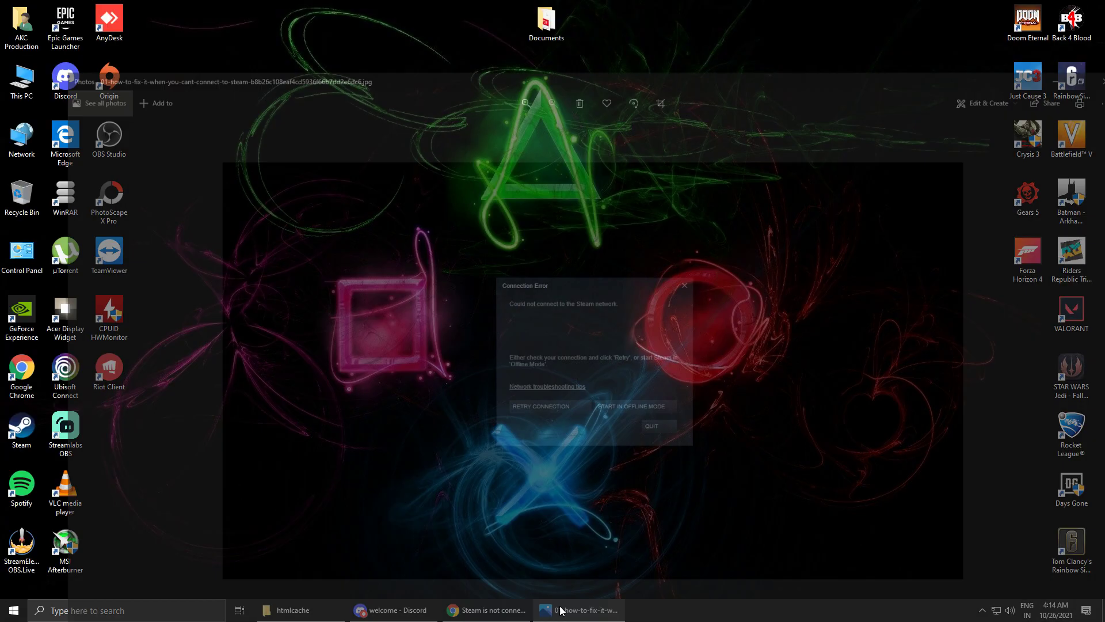
left_click(302, 612)
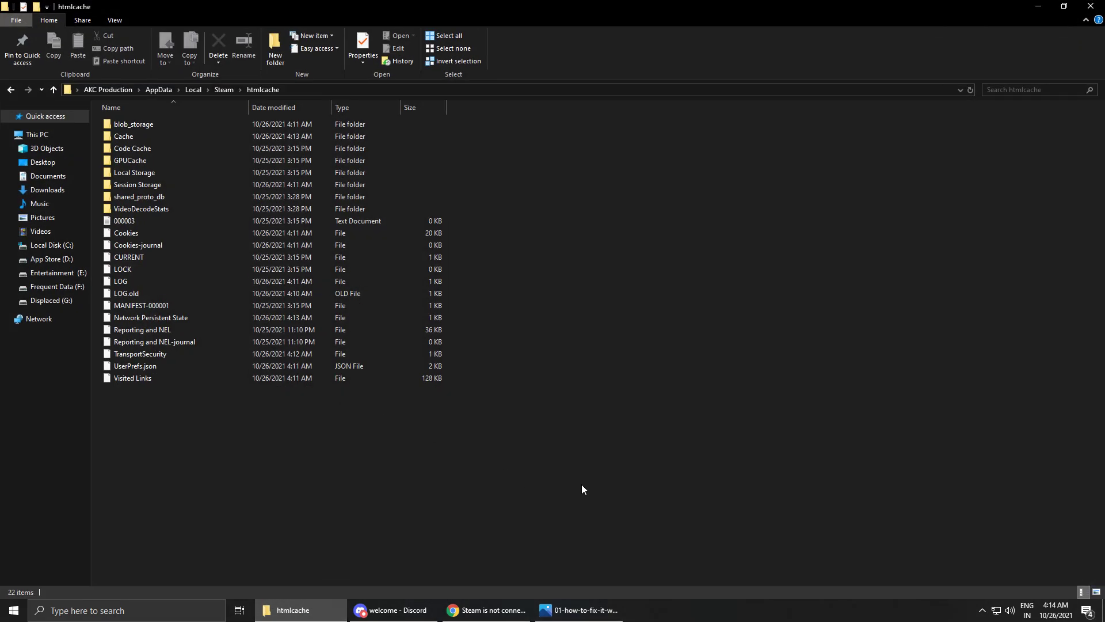
key("ctrl+a")
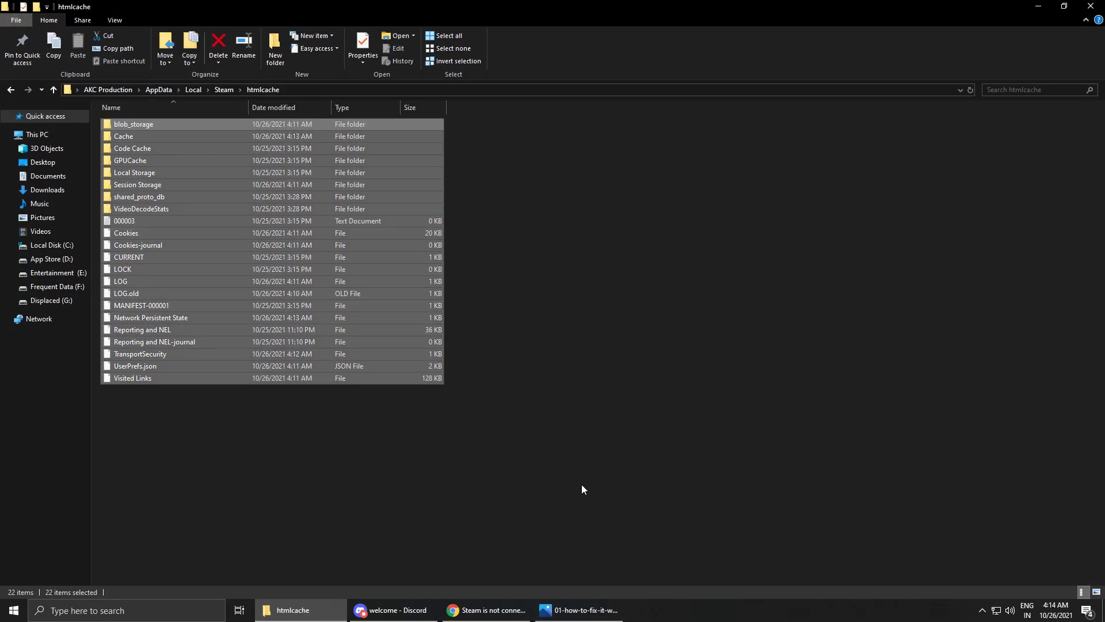
key("shift+Delete")
key("Return")
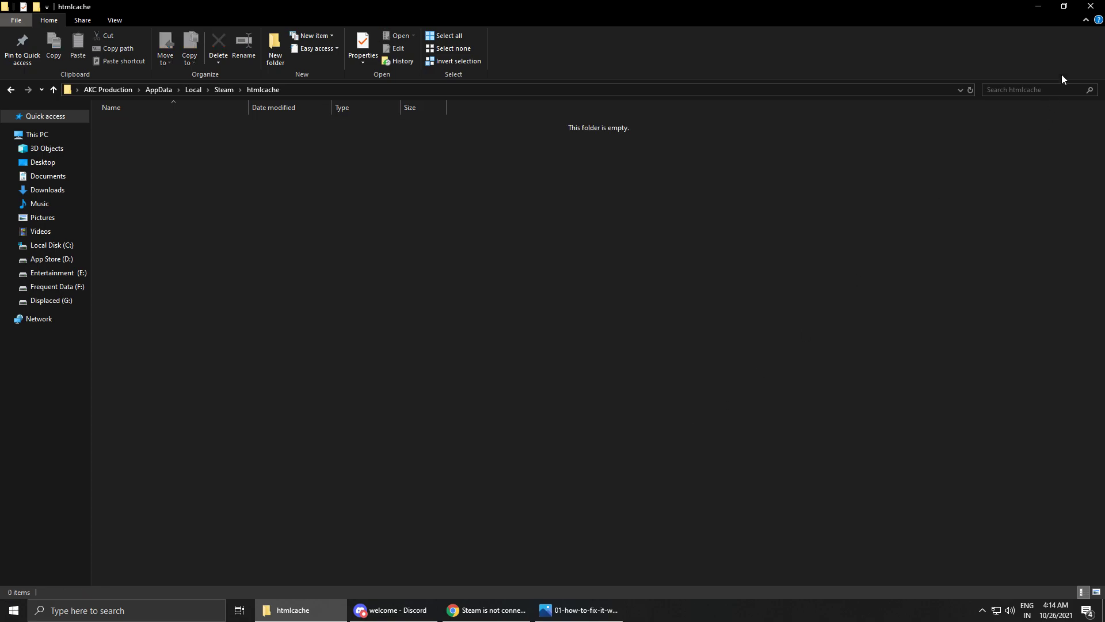
left_click(1090, 6)
key("super+d")
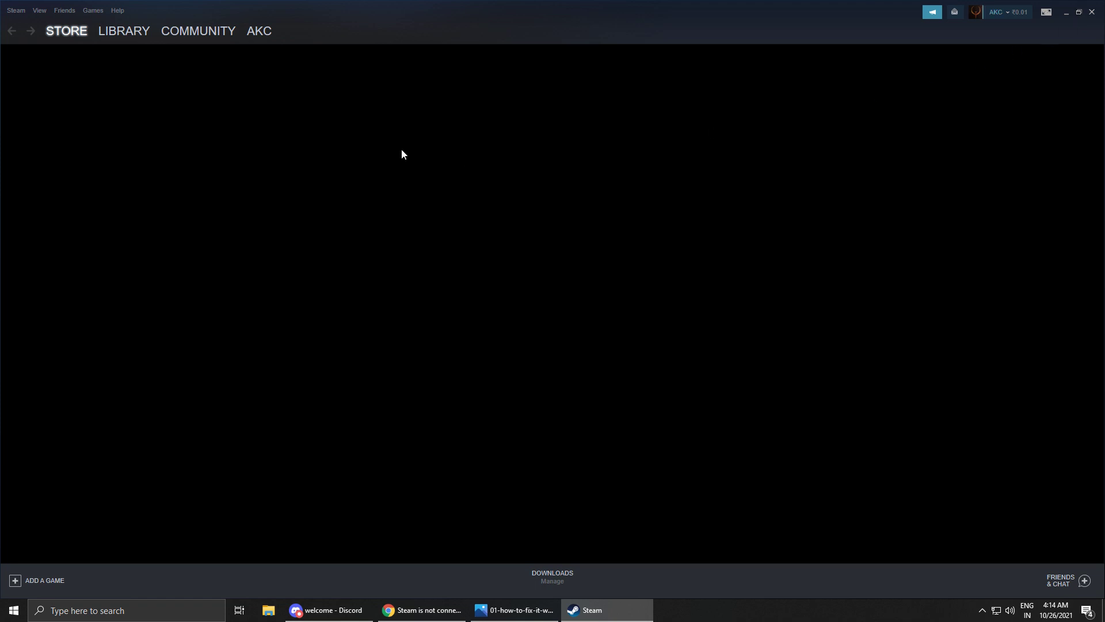
- Dismiss the Steam news popup, check the Library and Store pages, then close Steam
left_click(447, 54)
left_click(136, 30)
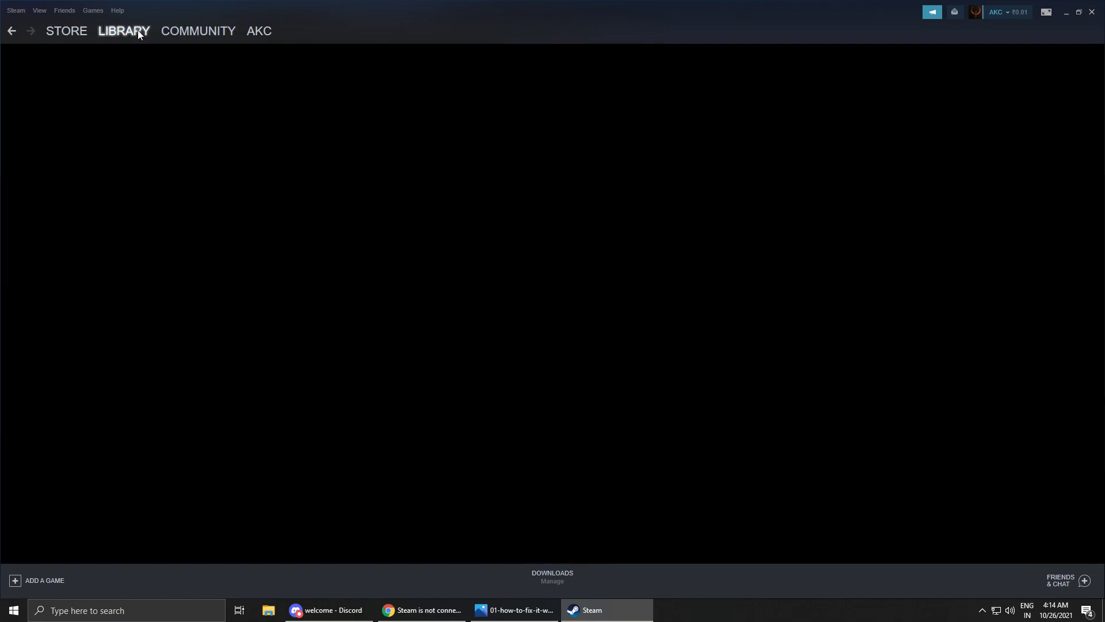
left_click(83, 29)
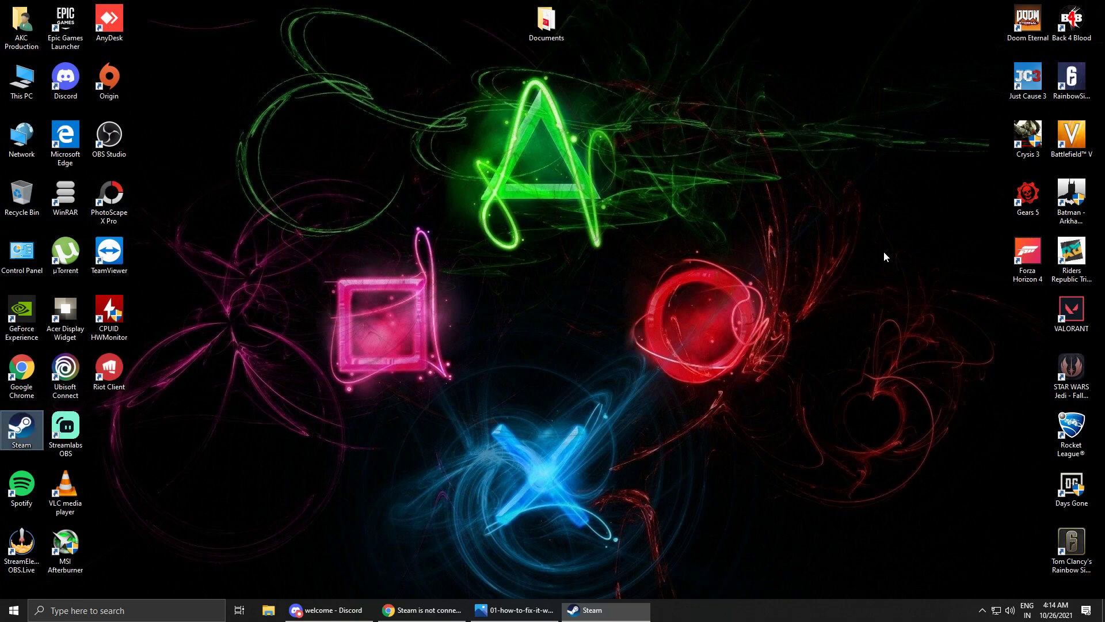
left_click(136, 415)
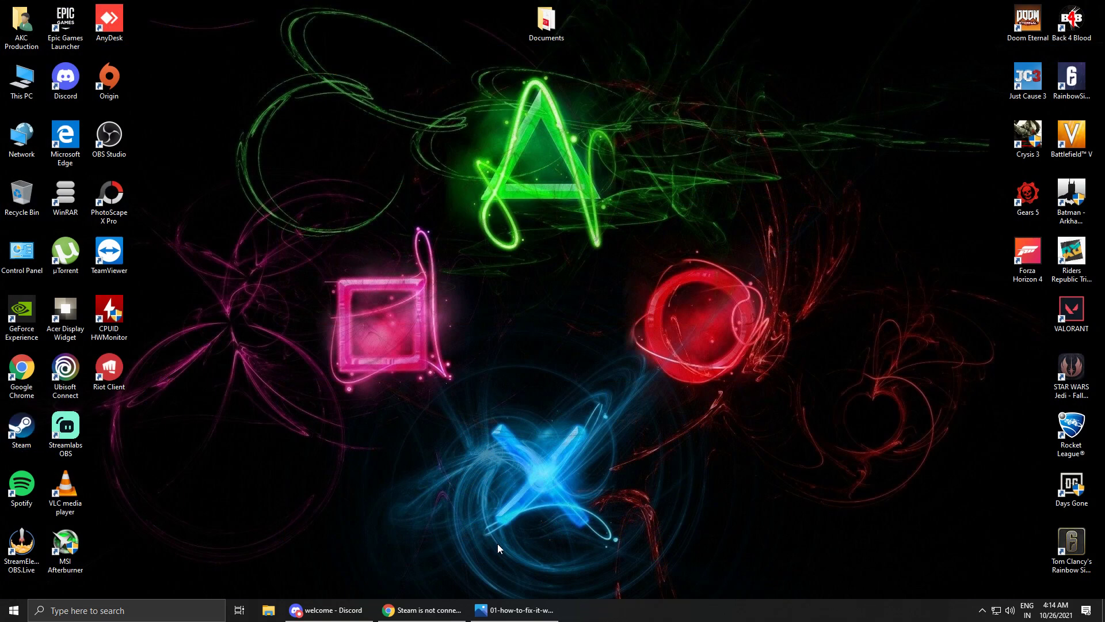
- Exit Steam from the tray, relaunch it from the desktop icon, and close it once the Store loads
left_click(983, 610)
right_click(959, 588)
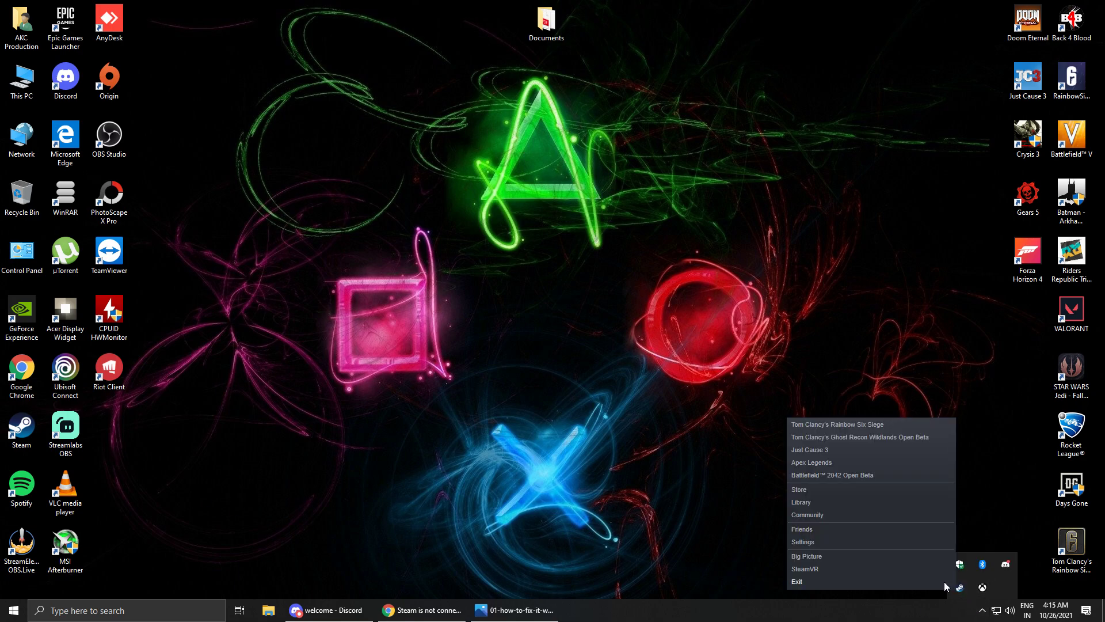
left_click(942, 581)
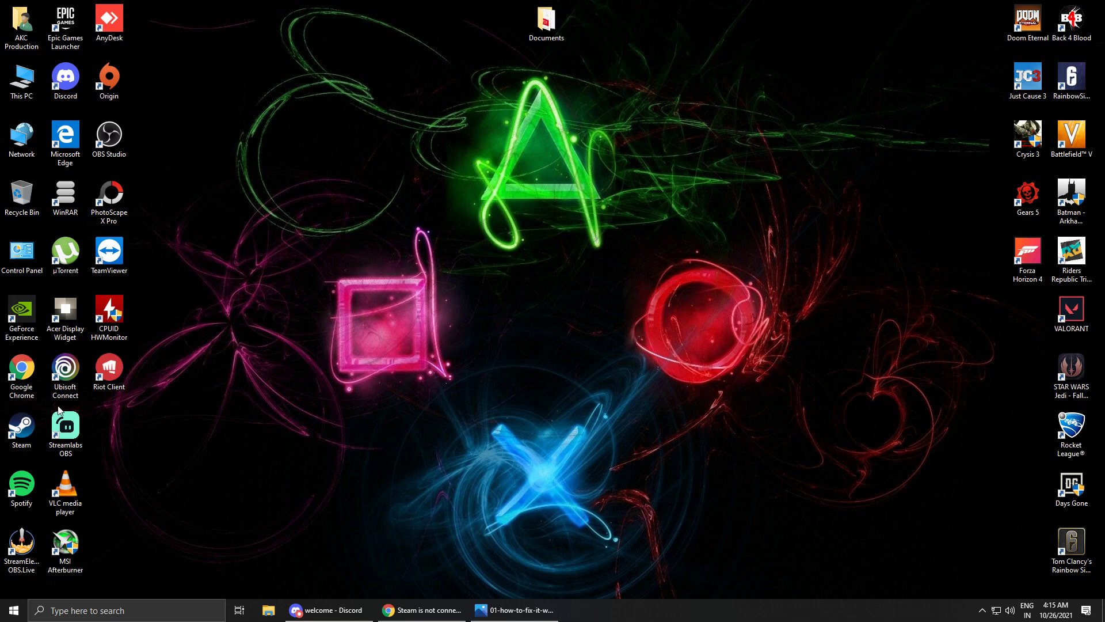
double_click(24, 428)
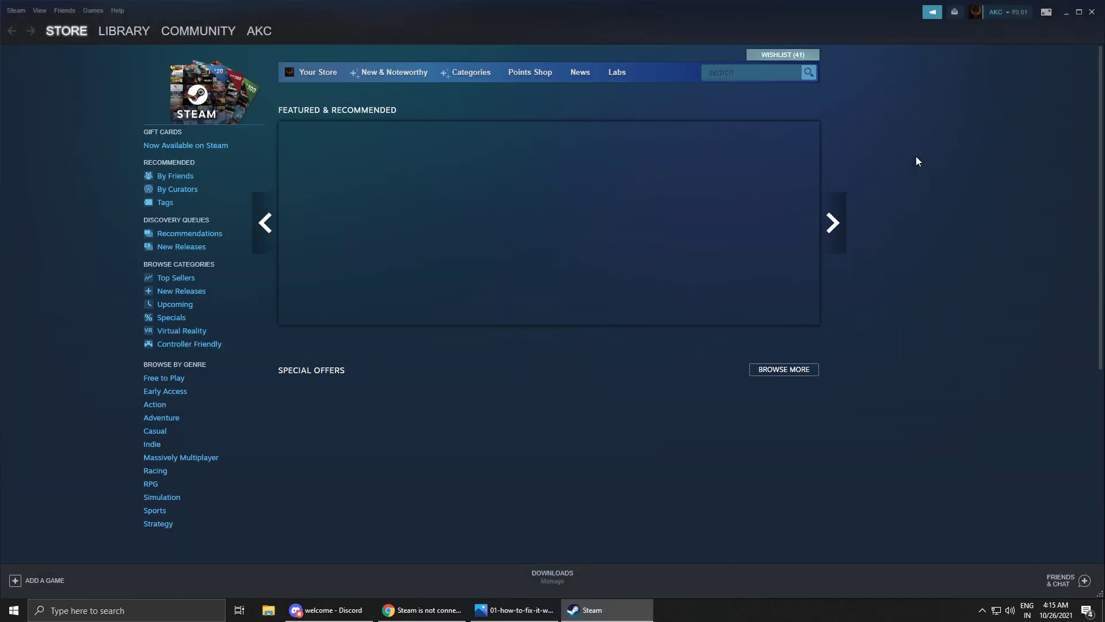
left_click(1093, 13)
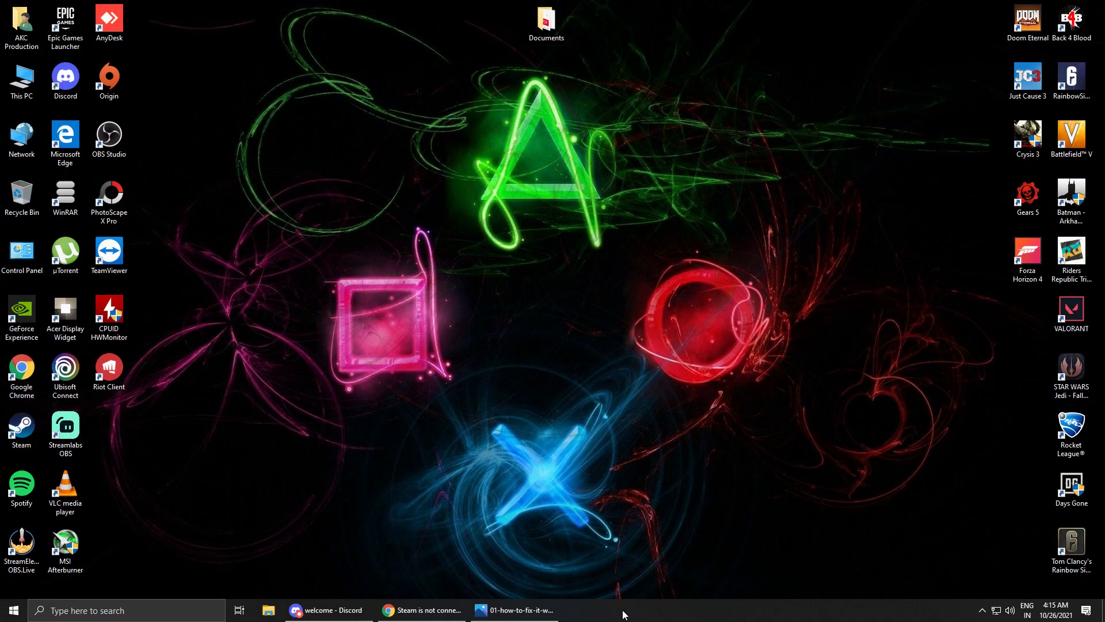
right_click(679, 610)
left_click(446, 341)
right_click(686, 612)
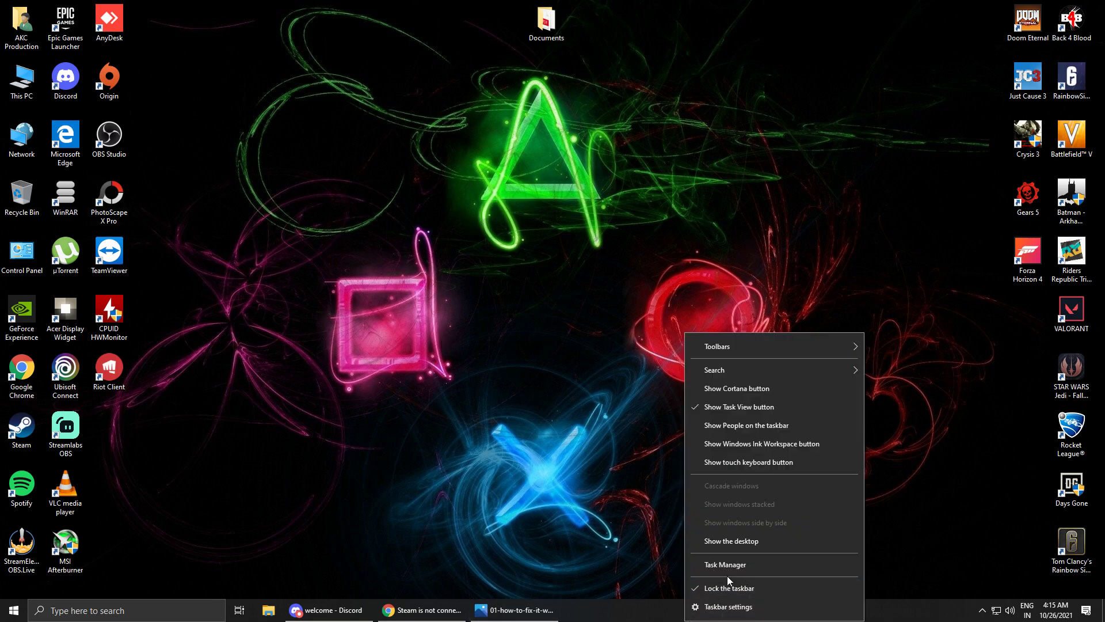
left_click(728, 575)
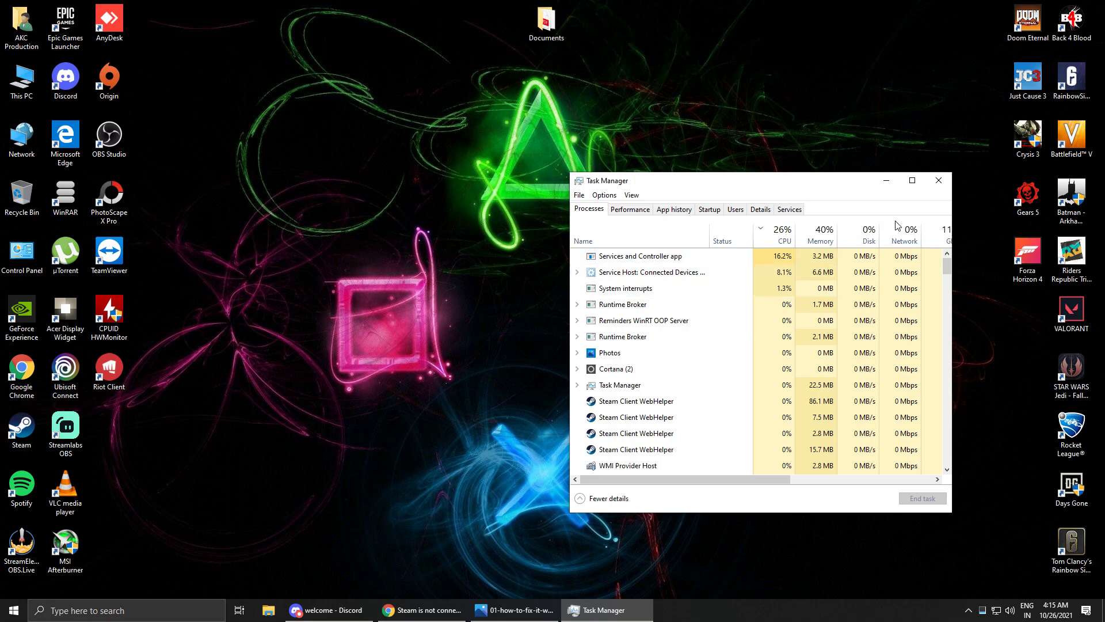
left_click(939, 181)
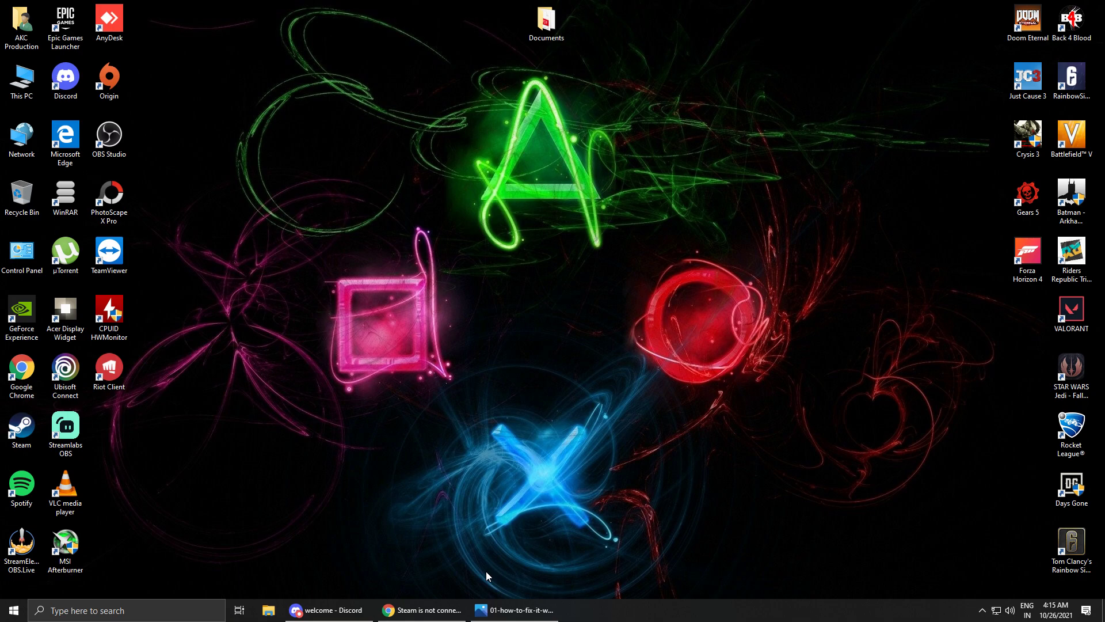
- Close the connection-error screenshot in Photos and minimize the Reddit post in Chrome
left_click(982, 610)
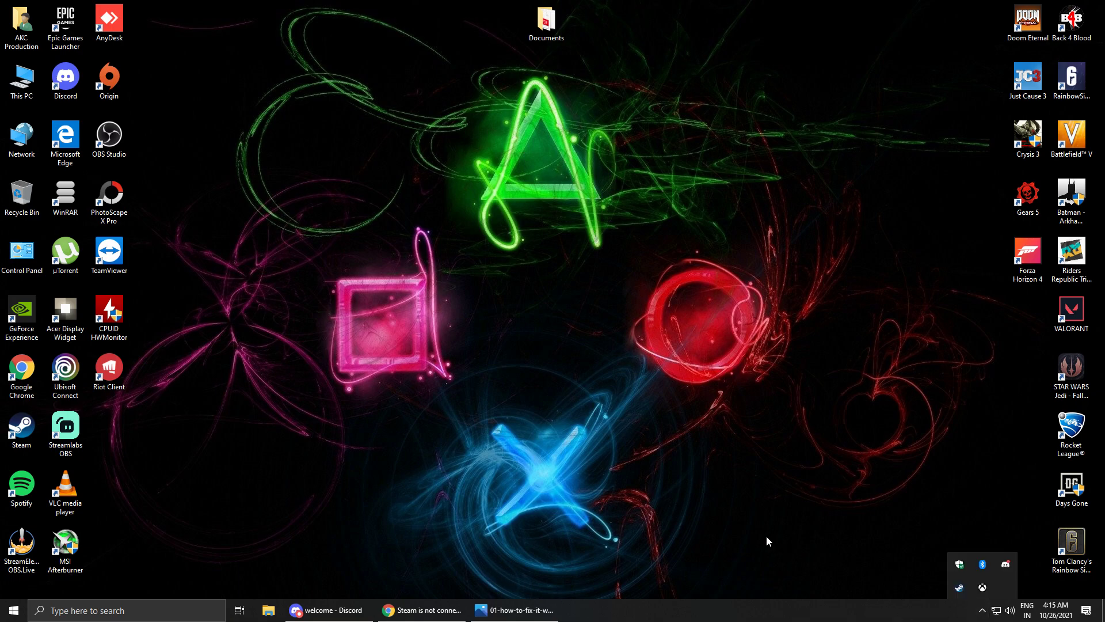
left_click(766, 541)
mouse_move(516, 609)
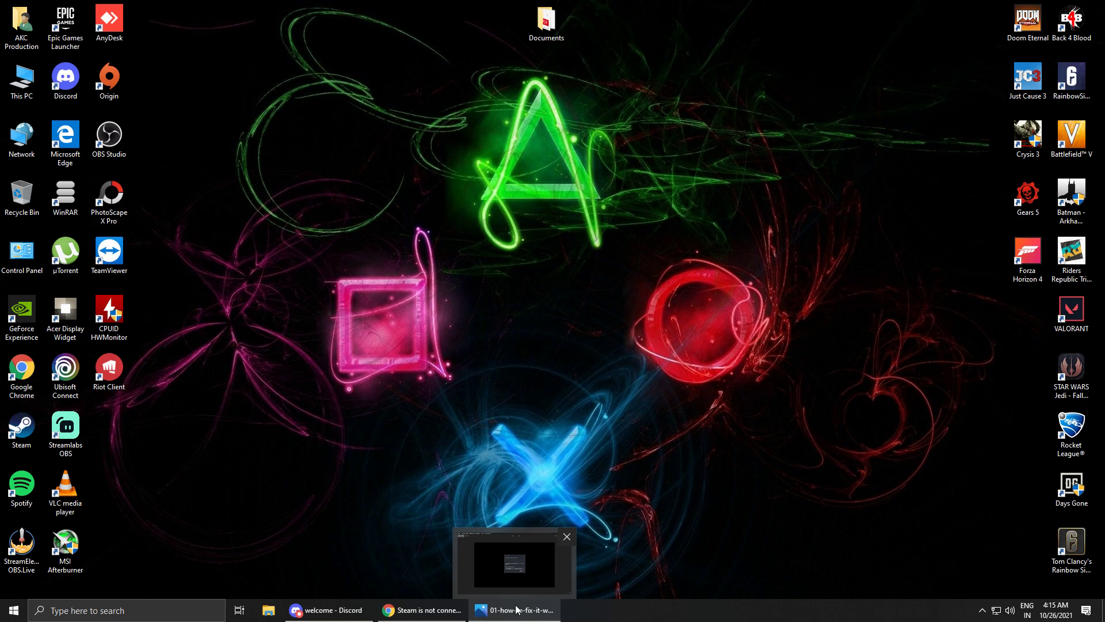
left_click(517, 609)
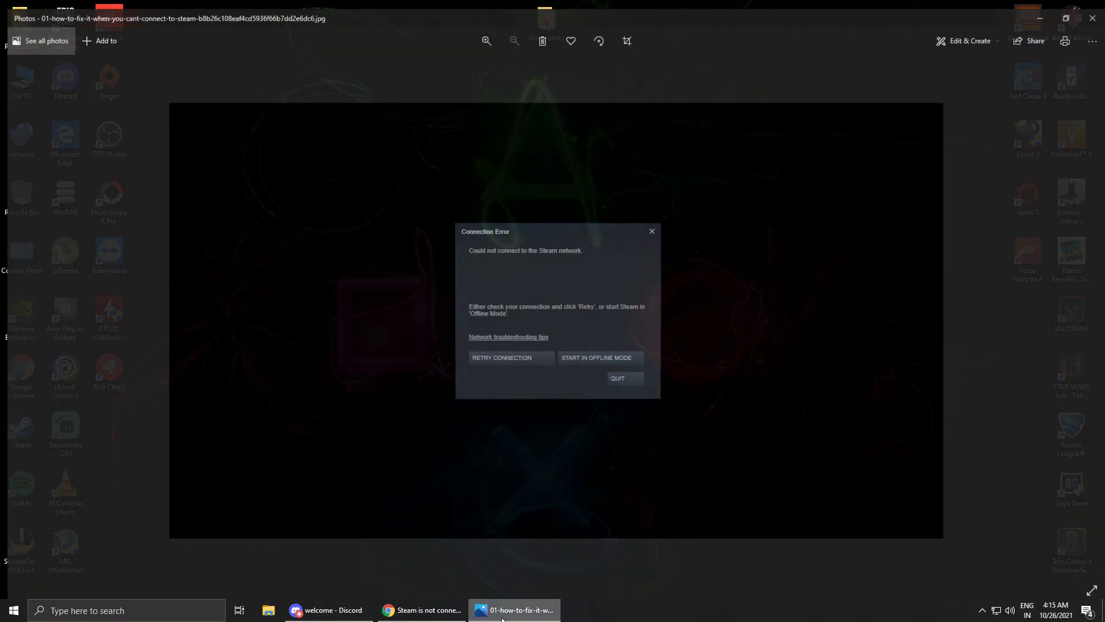
left_click(1092, 9)
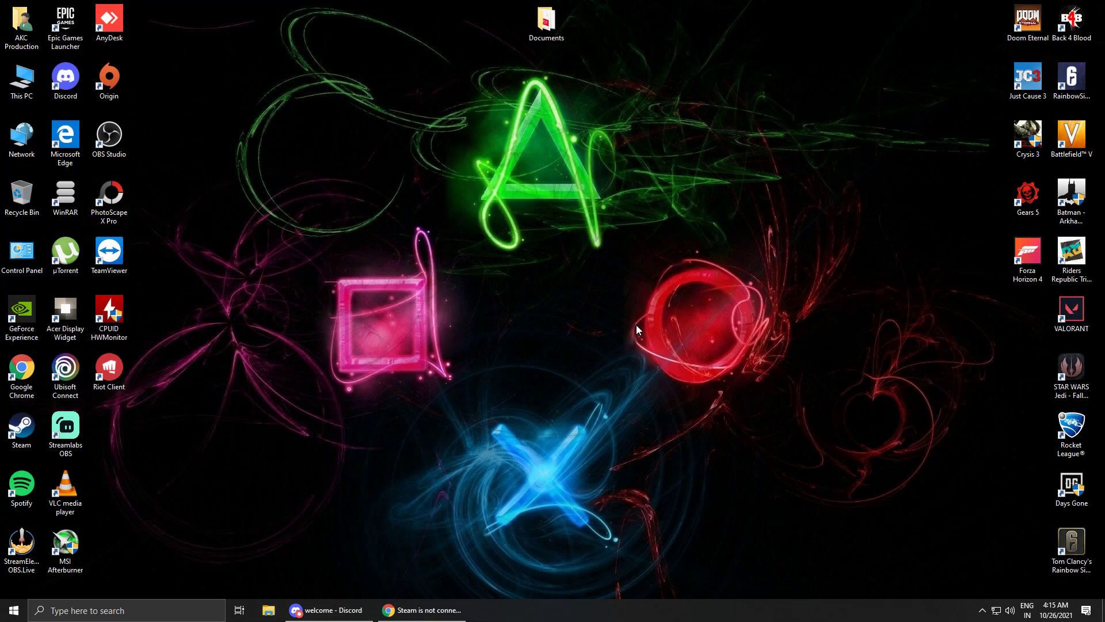
left_click(422, 609)
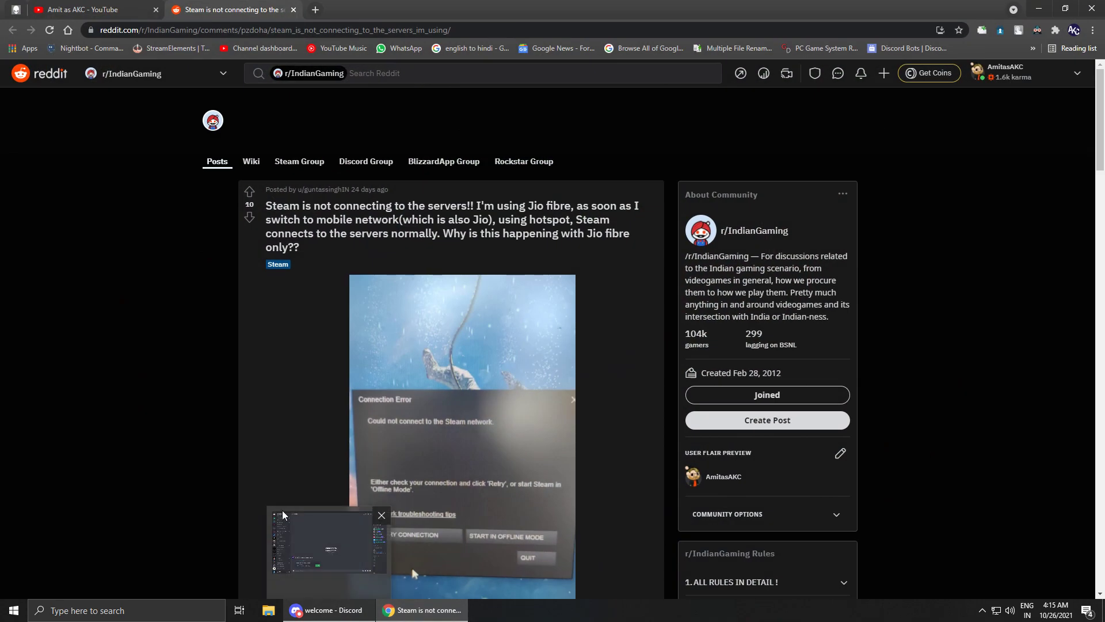
left_click(455, 610)
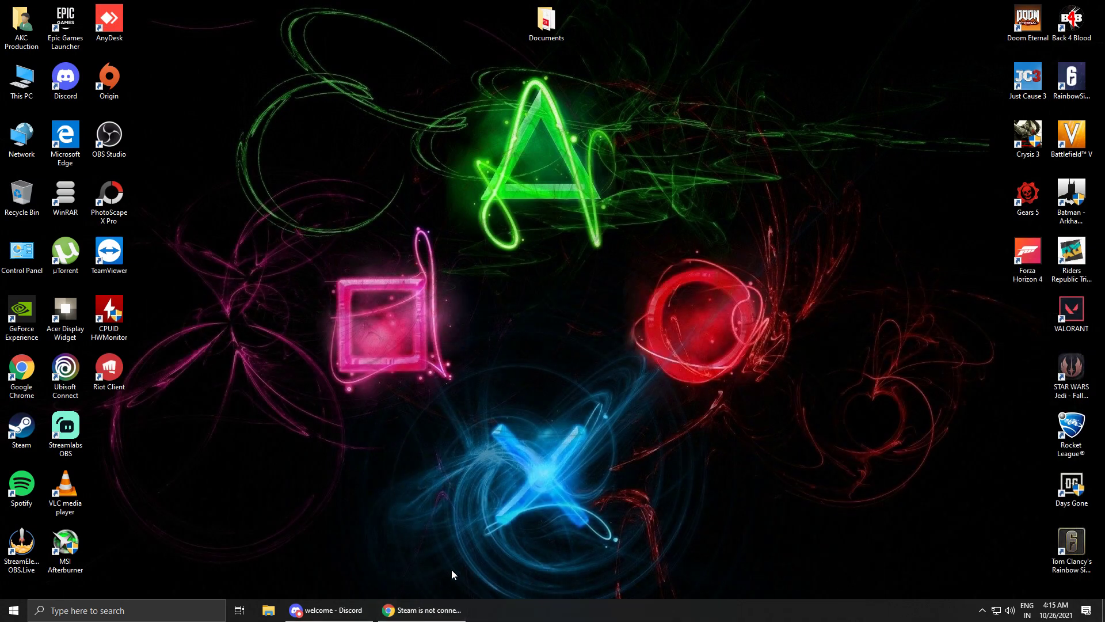